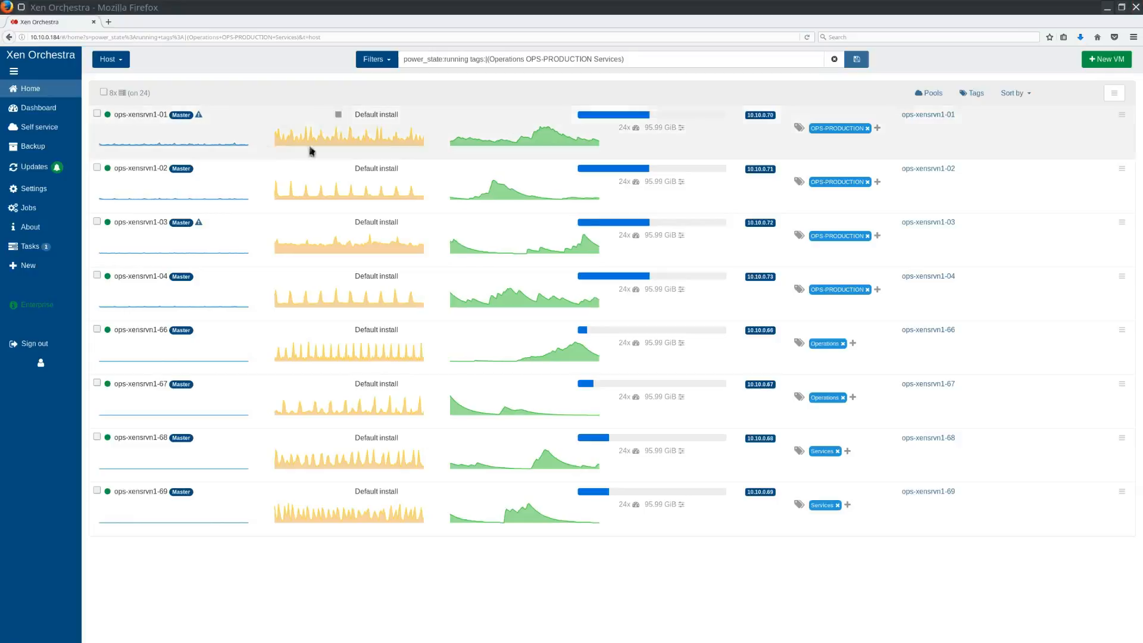
{"action": "left_click", "coordinate": [108, 23]}
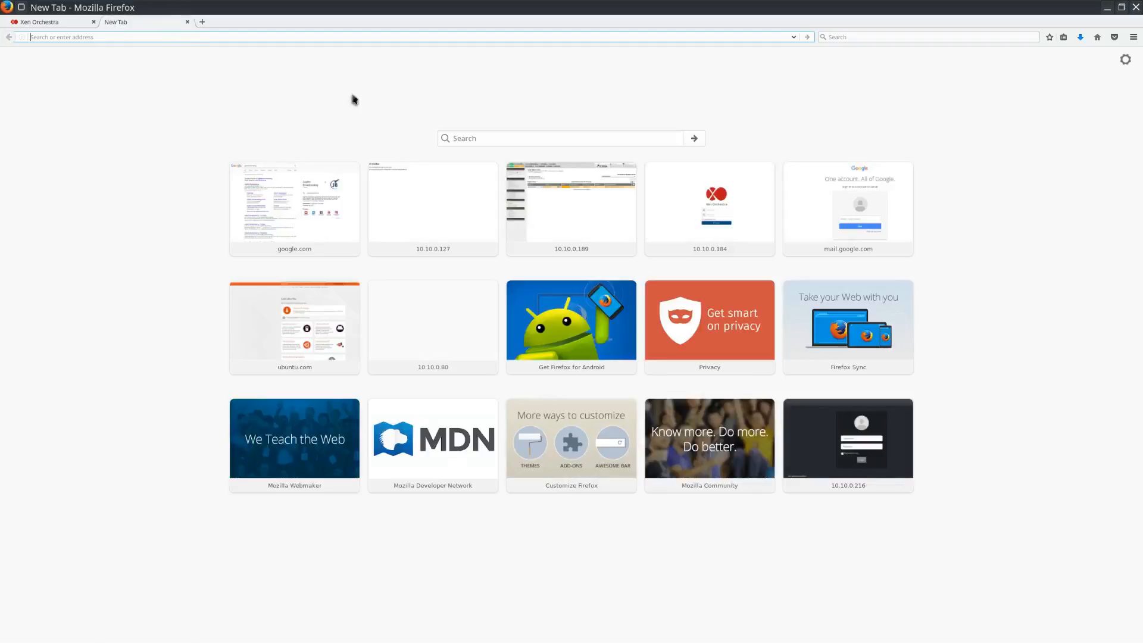
{"action": "type", "text": "https://www.ubuntu.com/download"}
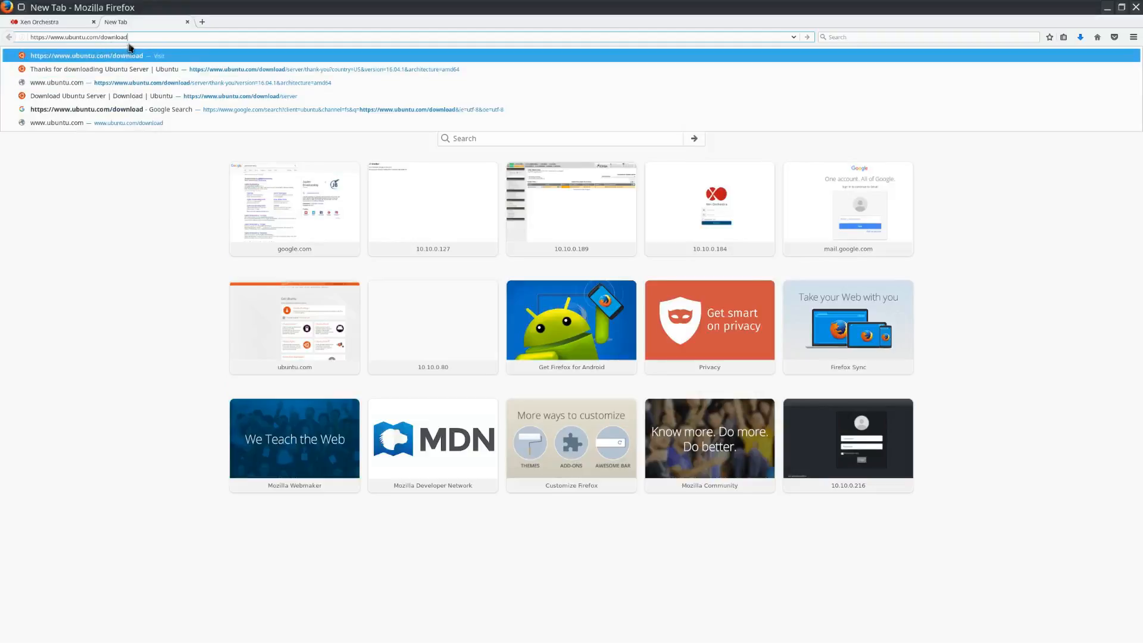
{"action": "key", "text": "Return"}
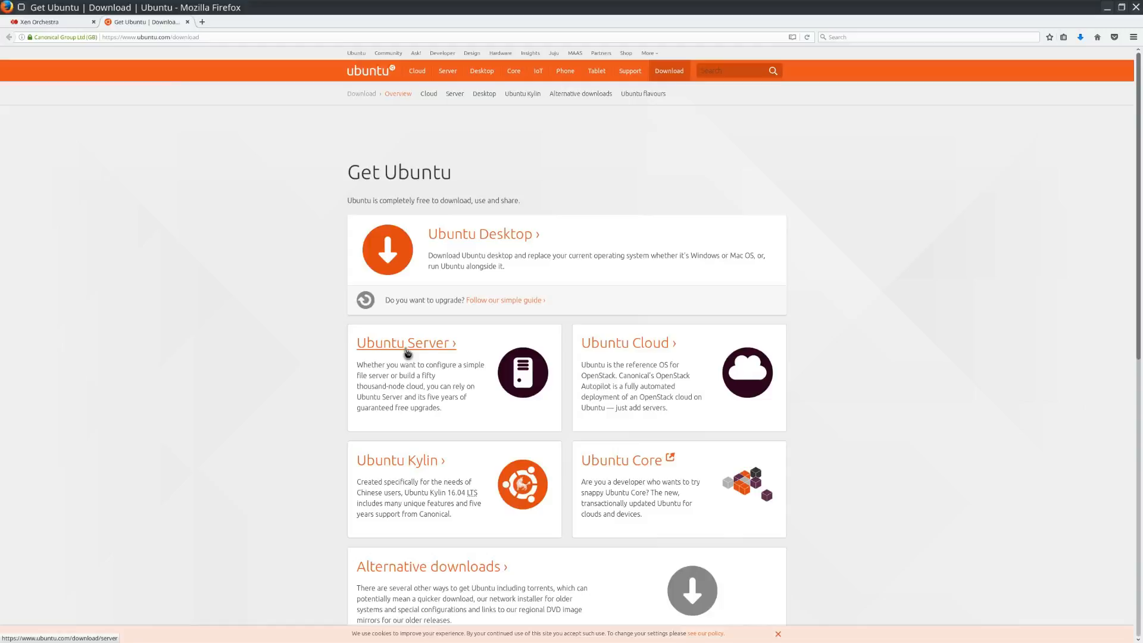
{"action": "left_click", "coordinate": [407, 353]}
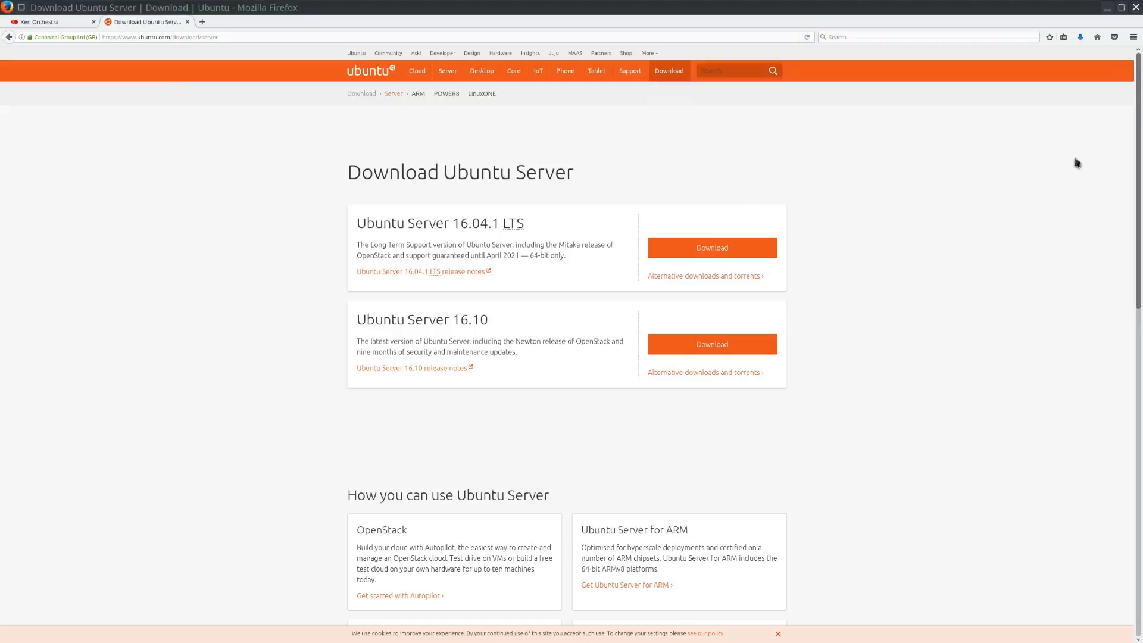
{"action": "left_click", "coordinate": [202, 22]}
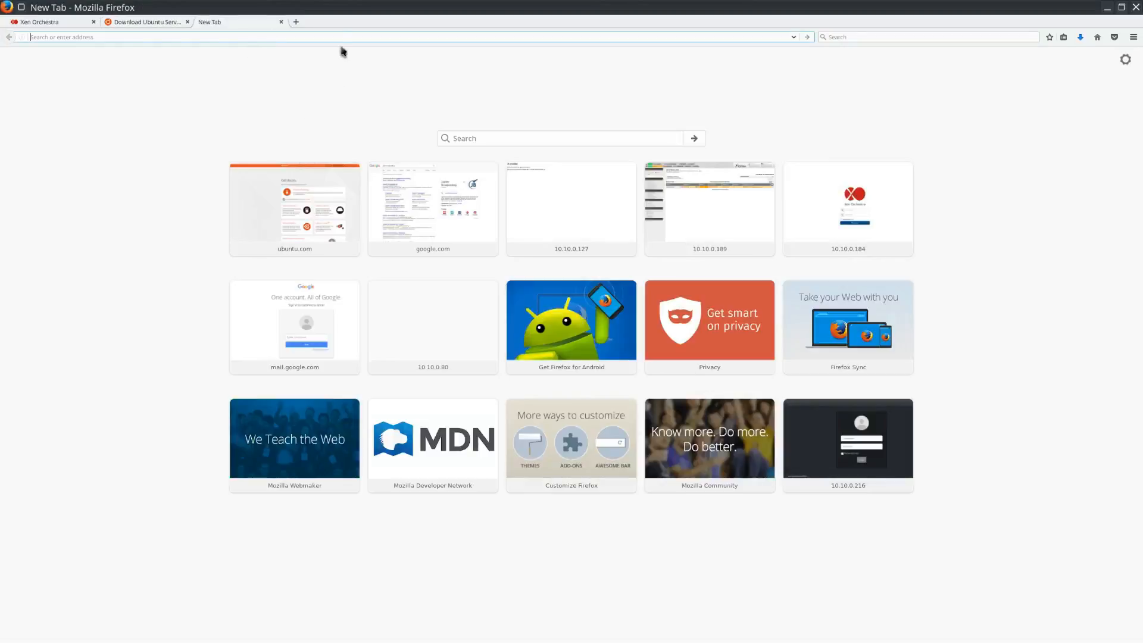
{"action": "type", "text": "https://wiki.ubuntu.com/Releases"}
{"action": "key", "text": "Return"}
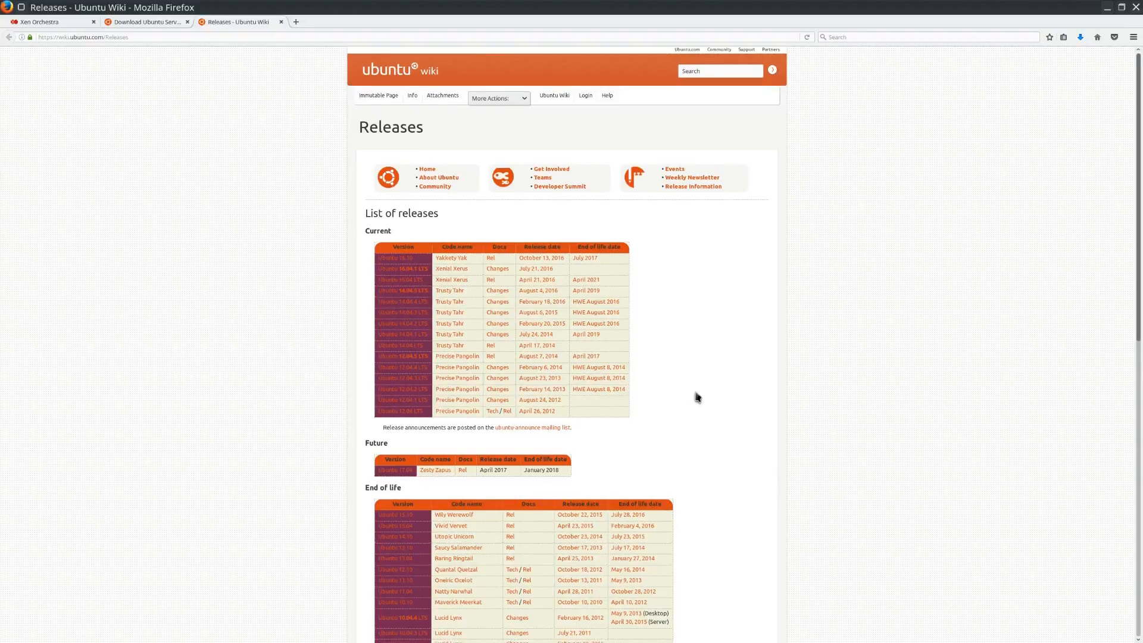
{"action": "scroll", "coordinate": [692, 394], "scroll_direction": "down", "scroll_amount": 2}
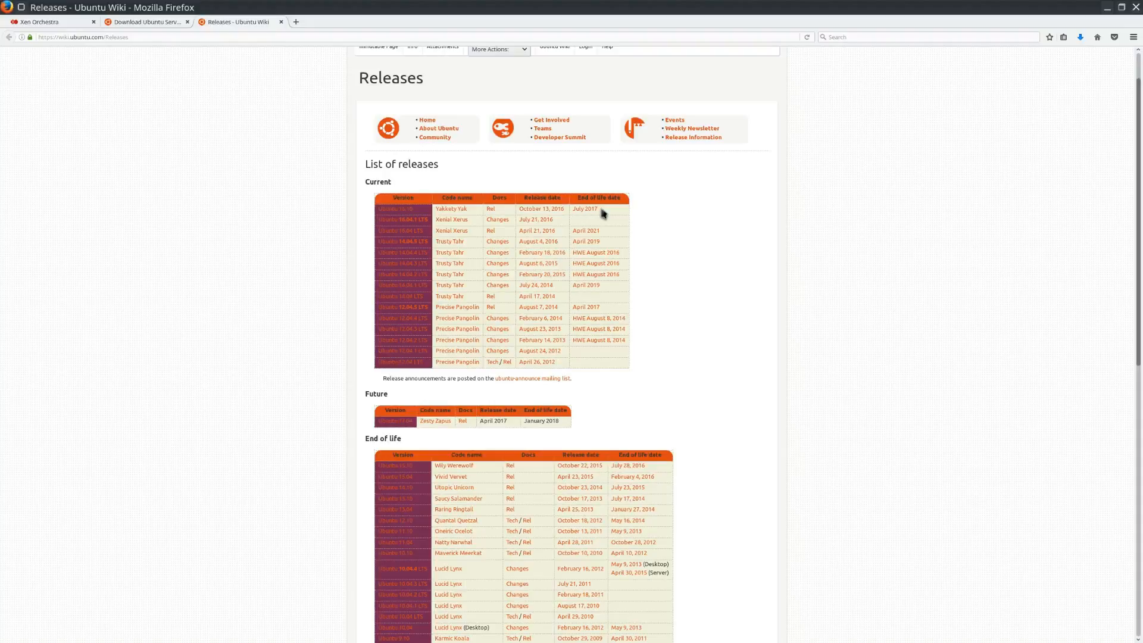
- Return to the Ubuntu Server download page and save the Ubuntu Server 16.04.1 LTS ISO file
{"action": "key", "text": "ctrl+Page_Up"}
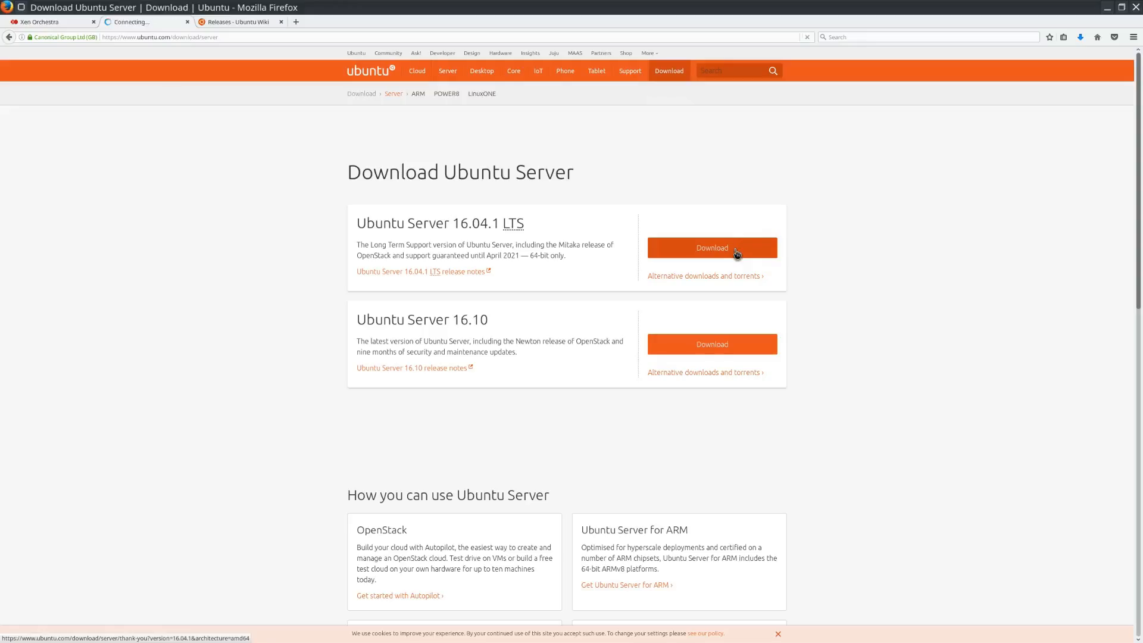
{"action": "left_click", "coordinate": [737, 255]}
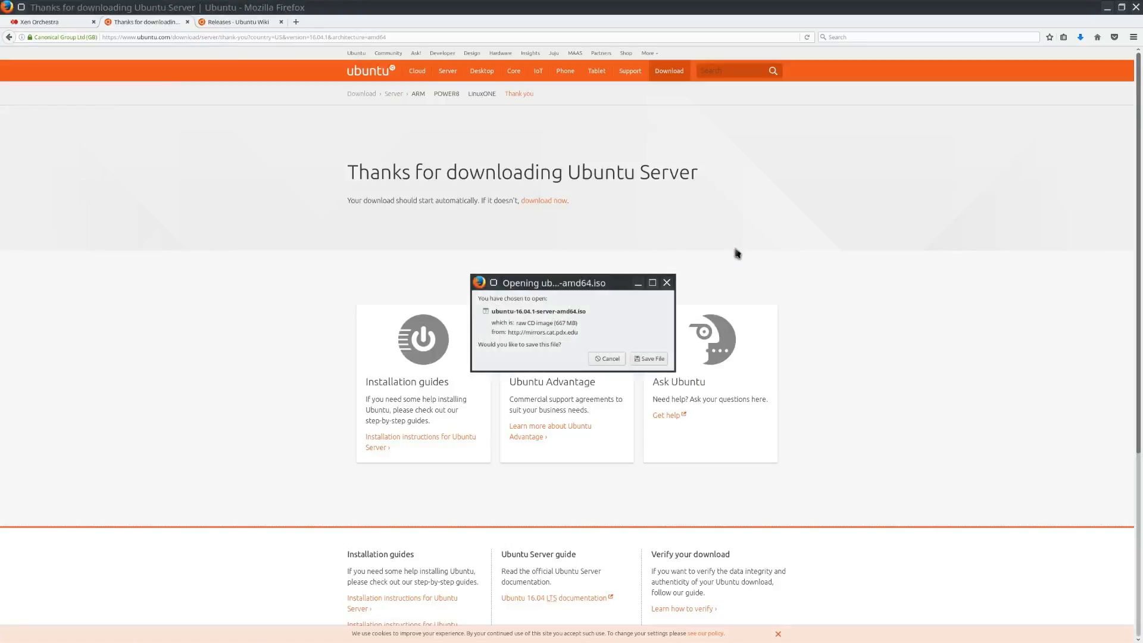
{"action": "left_click", "coordinate": [635, 359]}
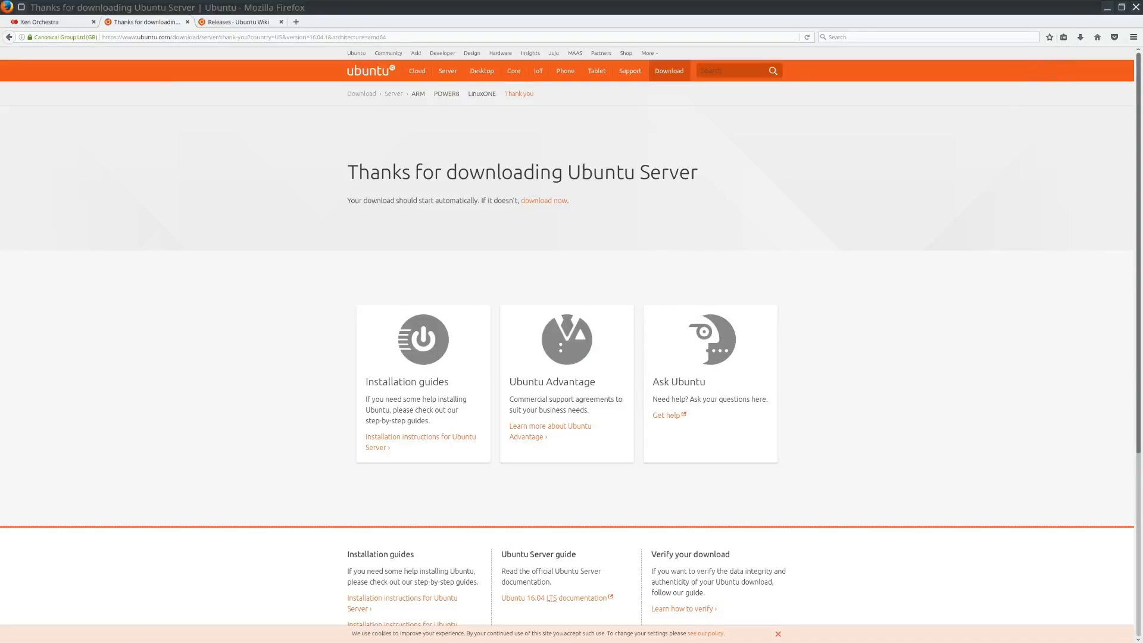
- Switch to the Dolphin file manager and copy ubuntu-16.04.1-server-amd64.iso from Downloads into the ISO folder on the FTP server
{"action": "key", "text": "alt+Tab"}
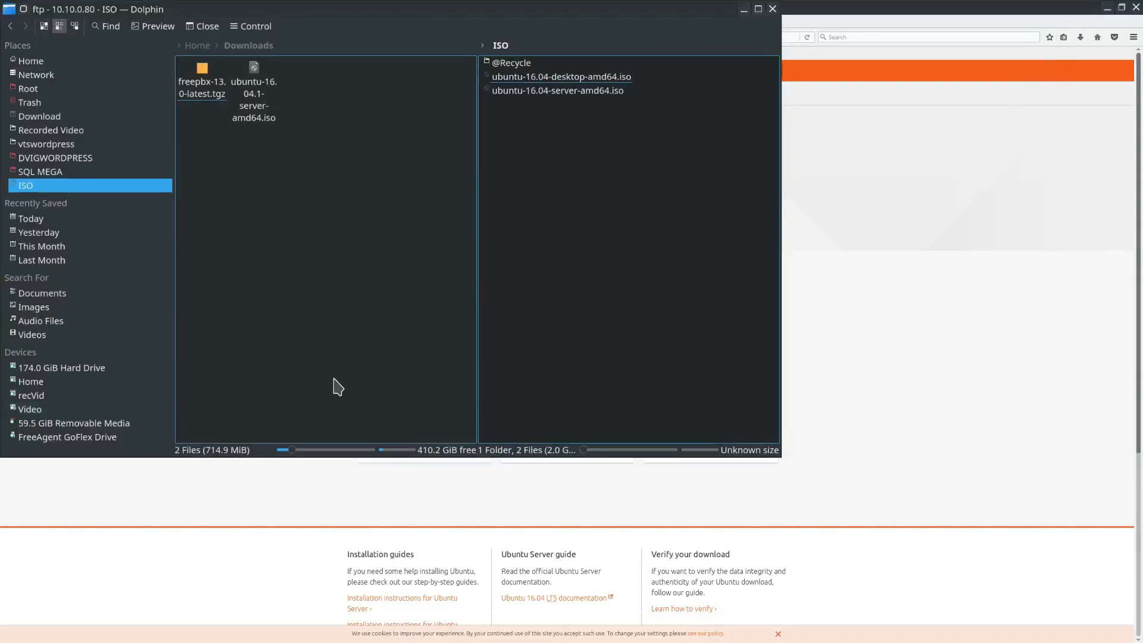
{"action": "left_click_drag", "start_coordinate": [627, 12], "coordinate": [732, 102]}
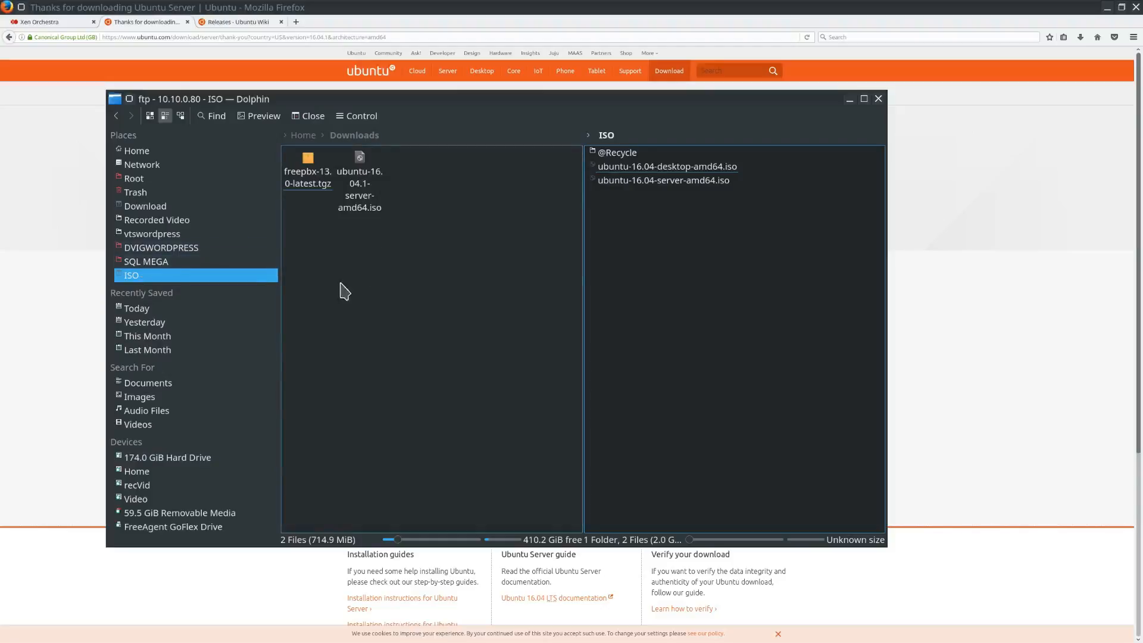
{"action": "left_click", "coordinate": [360, 184]}
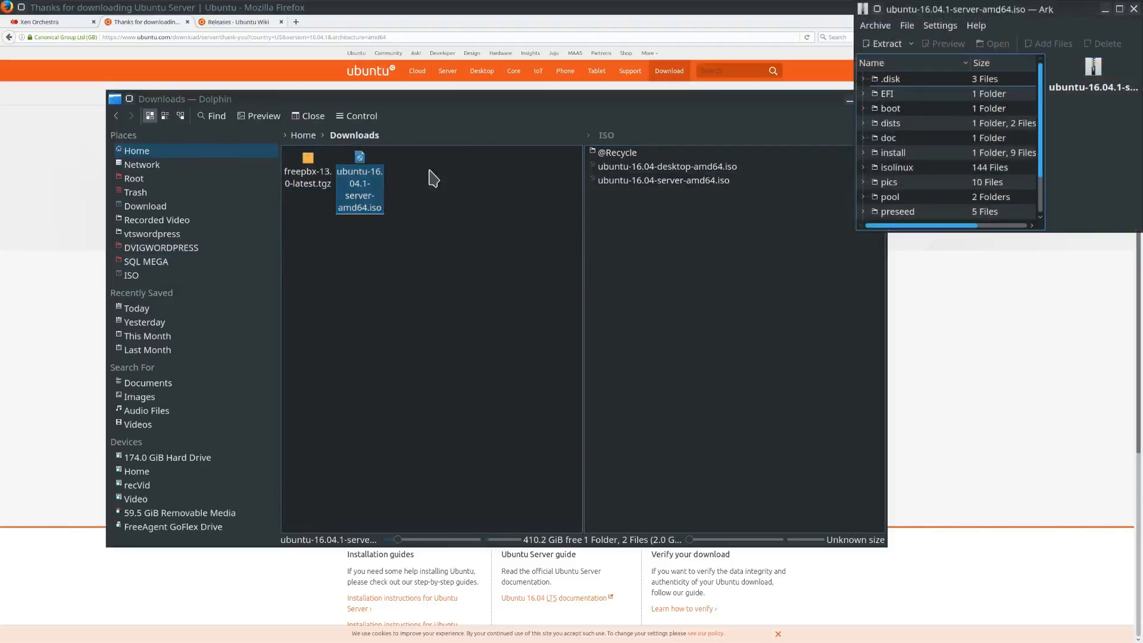
{"action": "left_click", "coordinate": [1134, 9]}
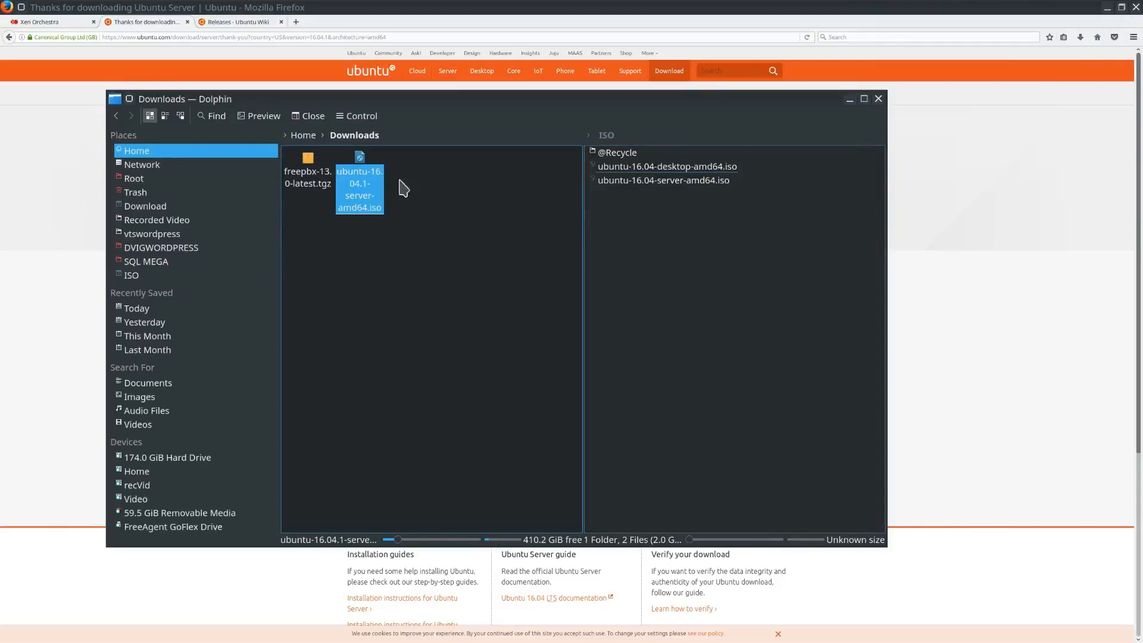
{"action": "left_click_drag", "start_coordinate": [360, 159], "coordinate": [693, 281]}
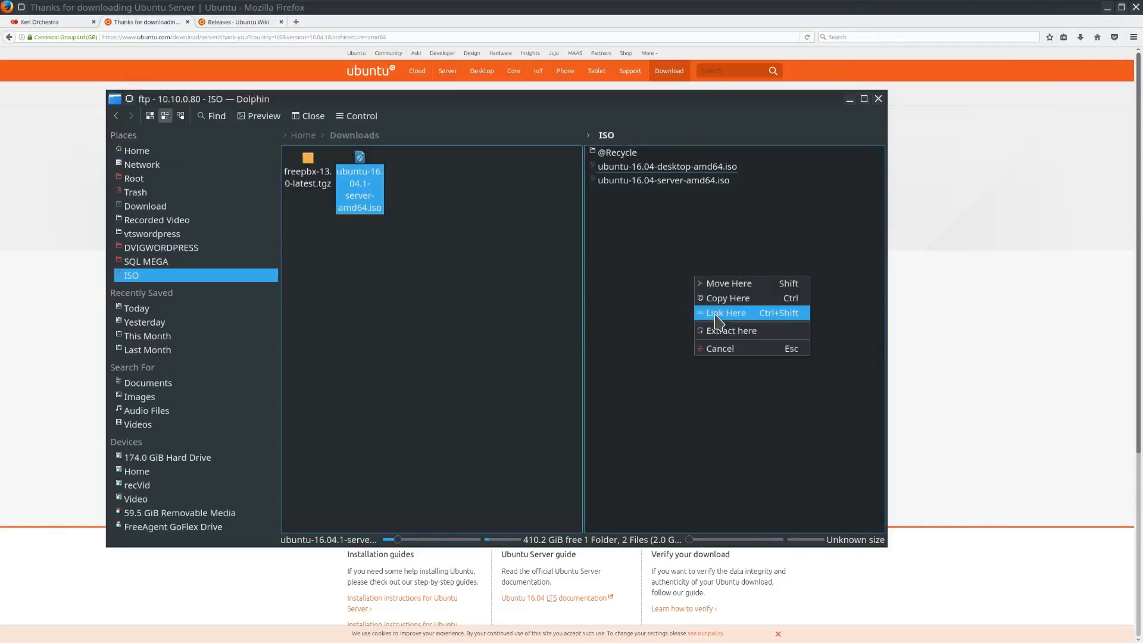
{"action": "left_click", "coordinate": [723, 299]}
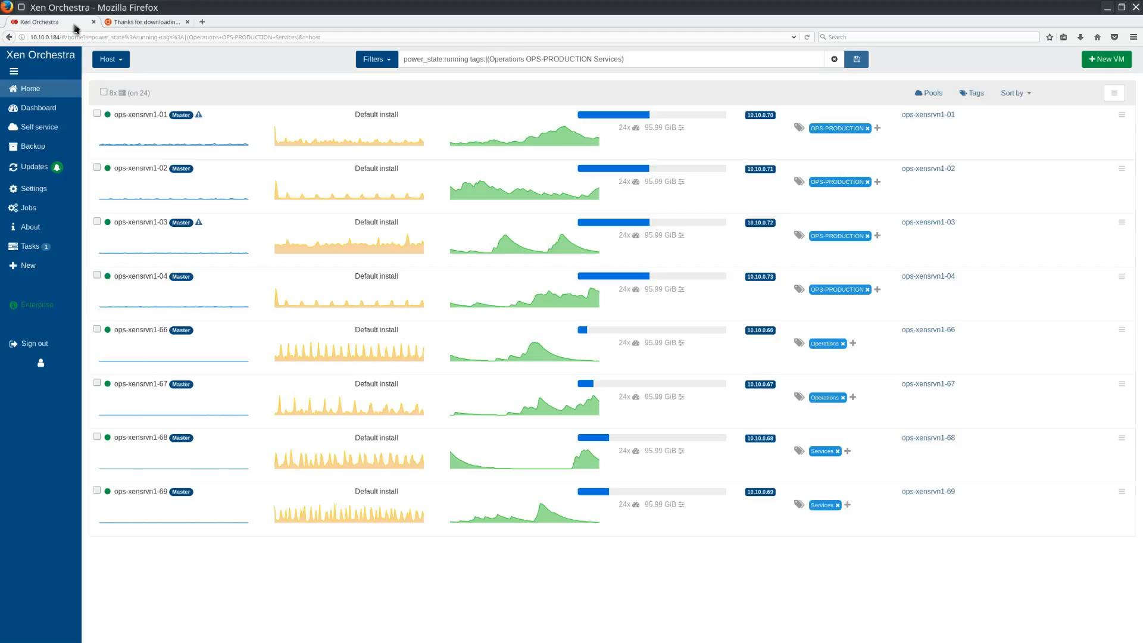
- Switch back to Xen Orchestra and start creating a new VM on the pool ops-xensrvn1-66
{"action": "left_click", "coordinate": [75, 26]}
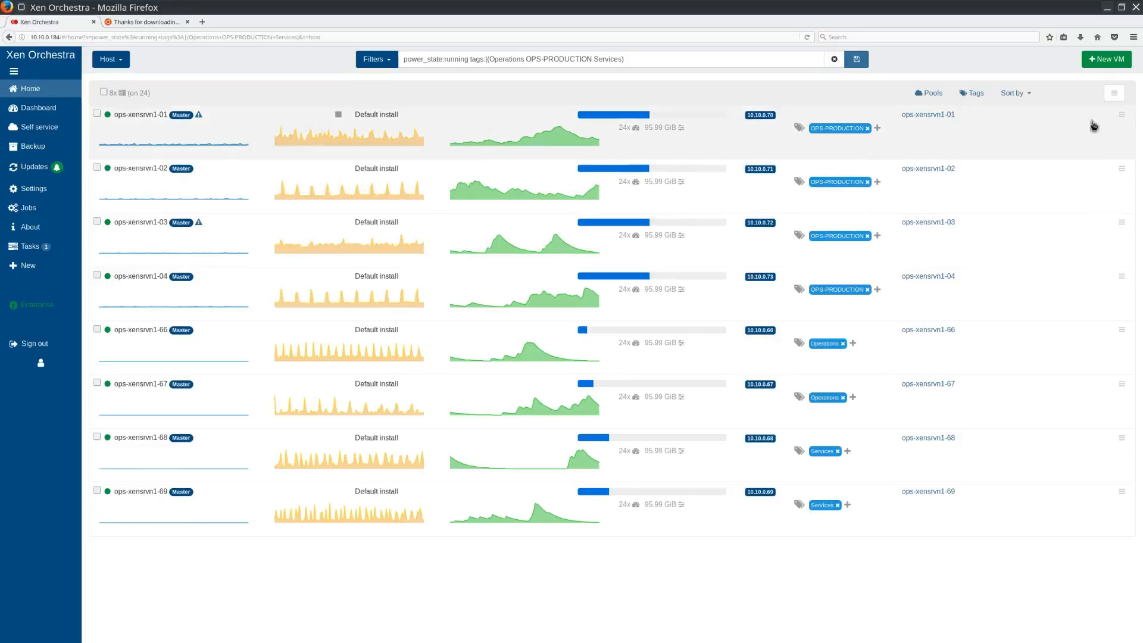
{"action": "left_click", "coordinate": [1105, 62]}
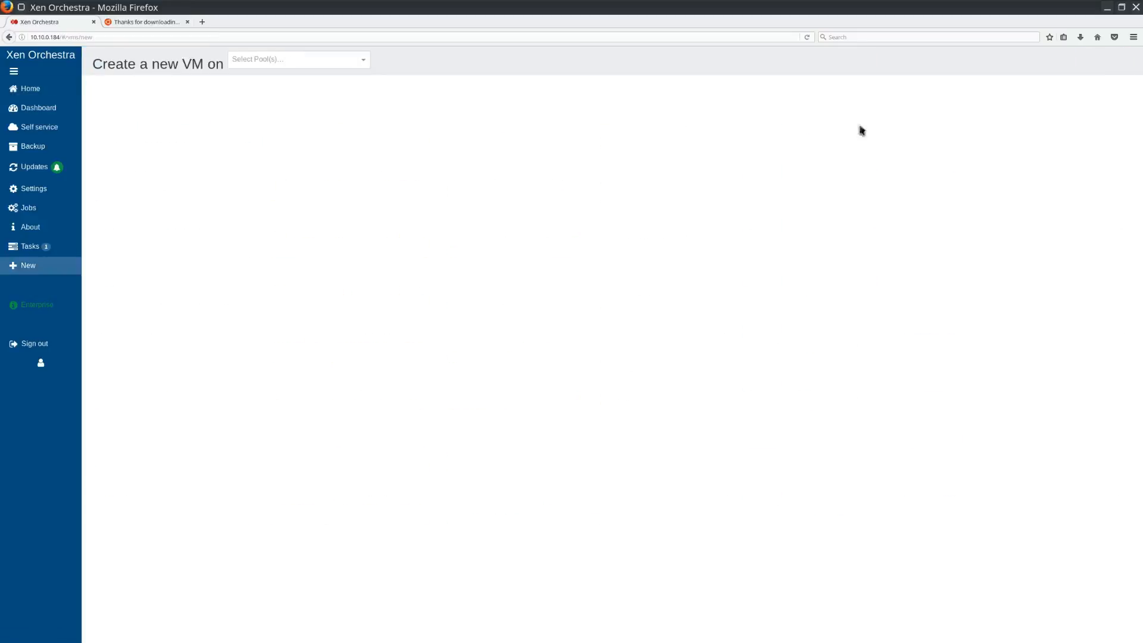
{"action": "left_click", "coordinate": [348, 59]}
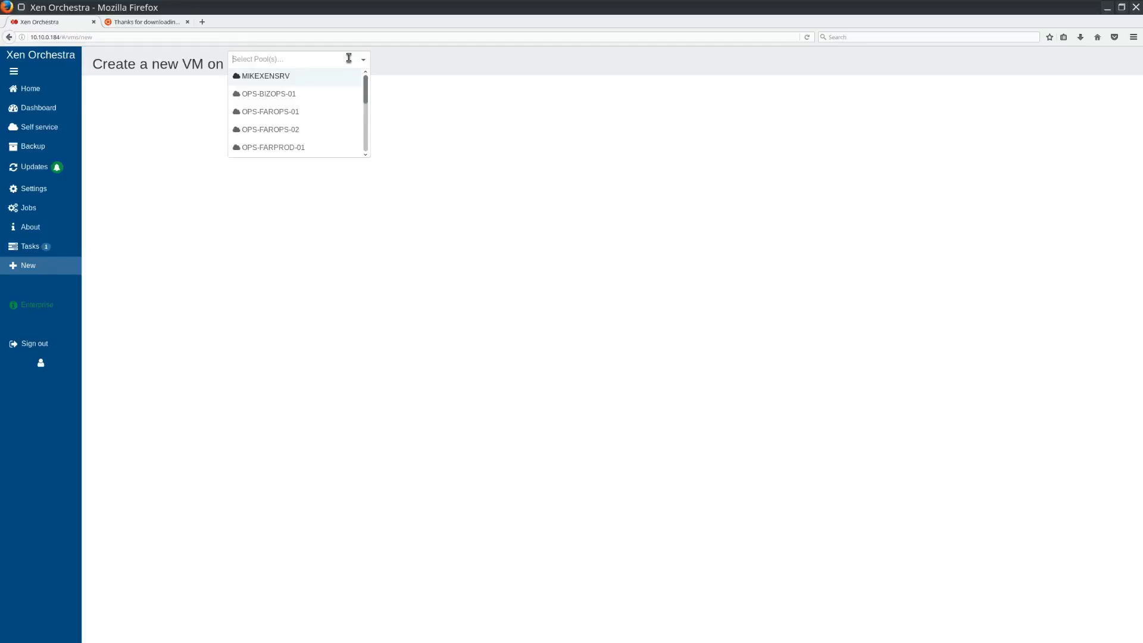
{"action": "scroll", "coordinate": [326, 123], "scroll_direction": "down", "scroll_amount": 5}
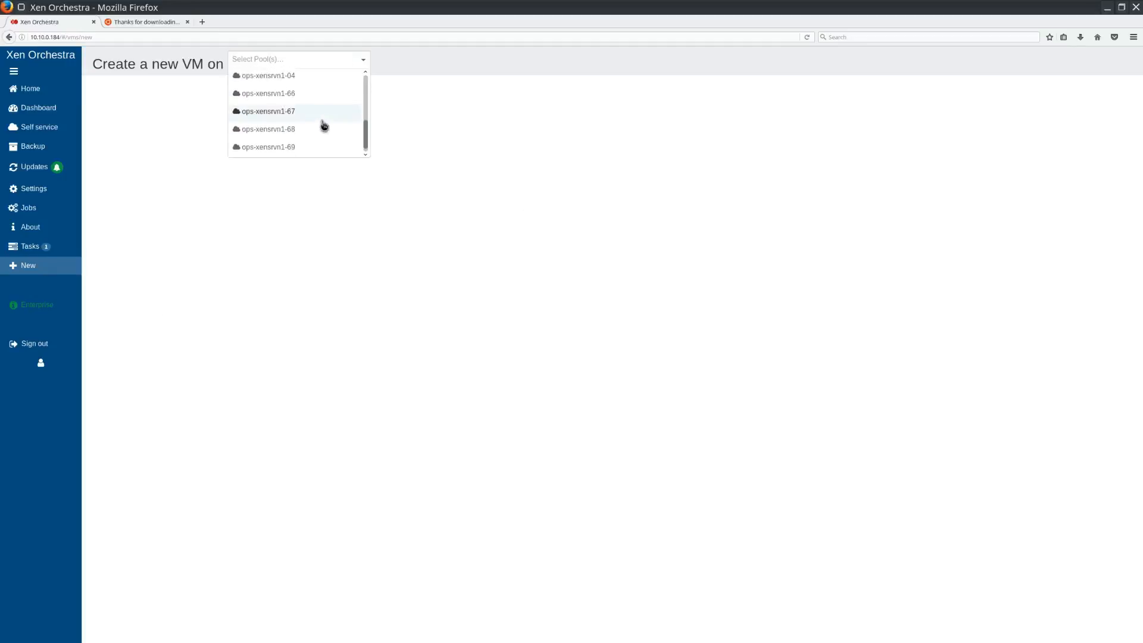
{"action": "left_click", "coordinate": [316, 95]}
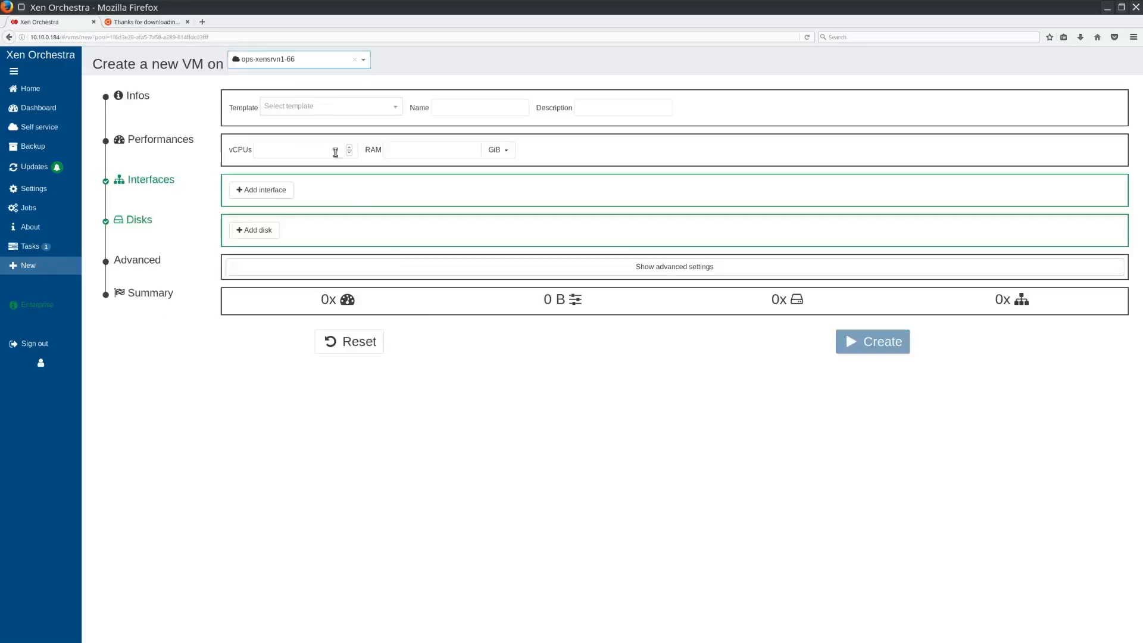
- Choose the Ubuntu Xenial Xerus 16.04 template for the new VM
{"action": "left_click", "coordinate": [329, 105]}
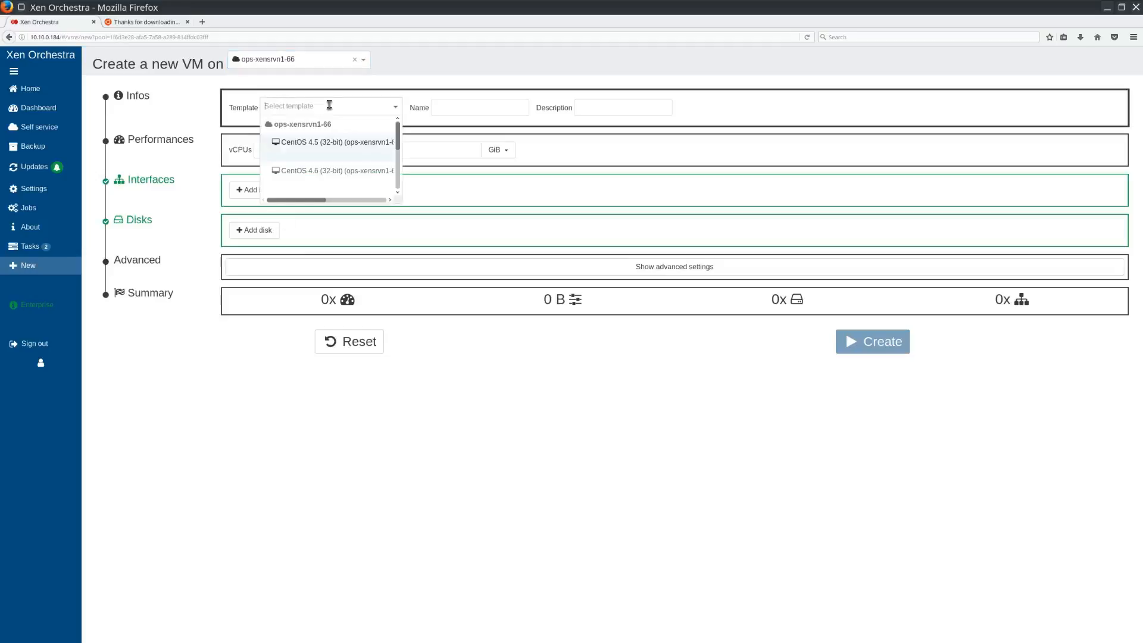
{"action": "scroll", "coordinate": [340, 160], "scroll_direction": "down", "scroll_amount": 1}
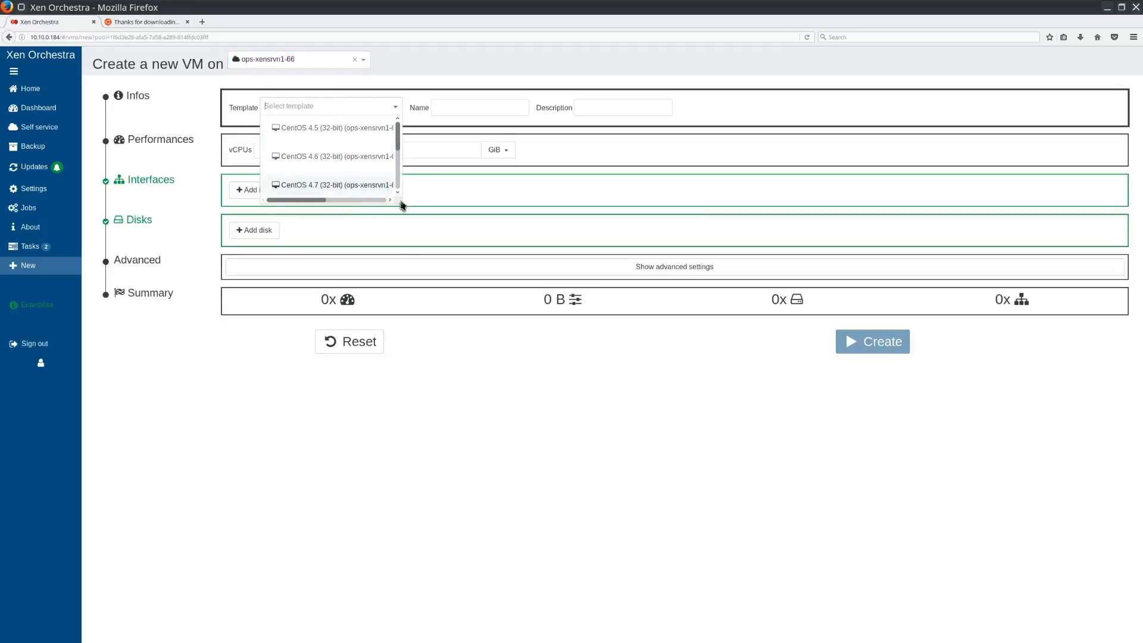
{"action": "left_click_drag", "start_coordinate": [398, 136], "coordinate": [395, 178]}
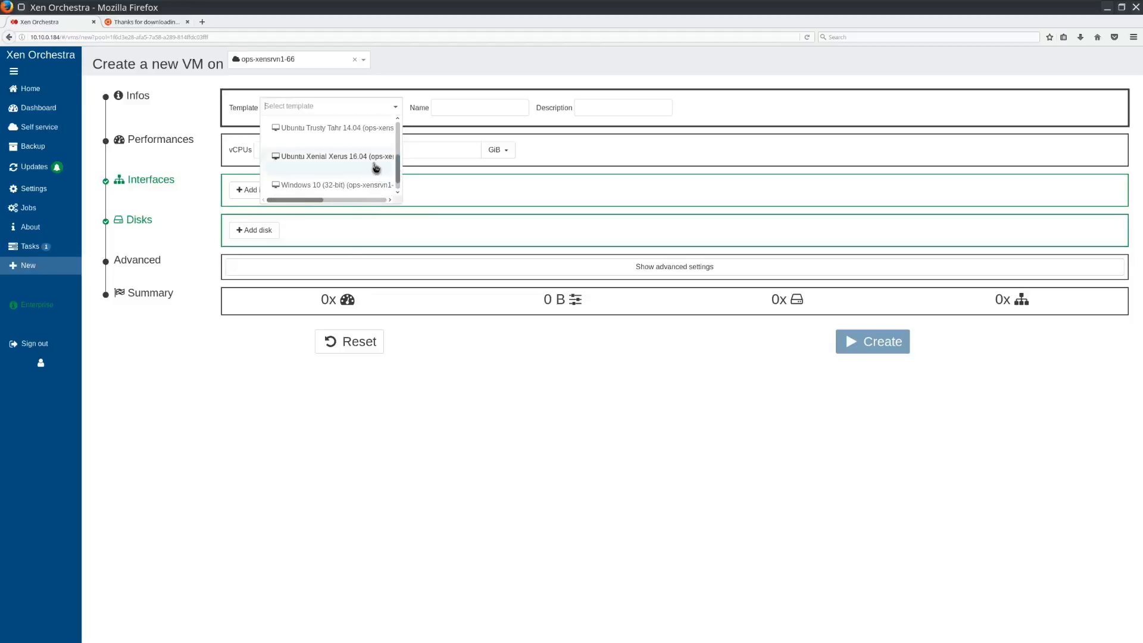
{"action": "left_click", "coordinate": [374, 163]}
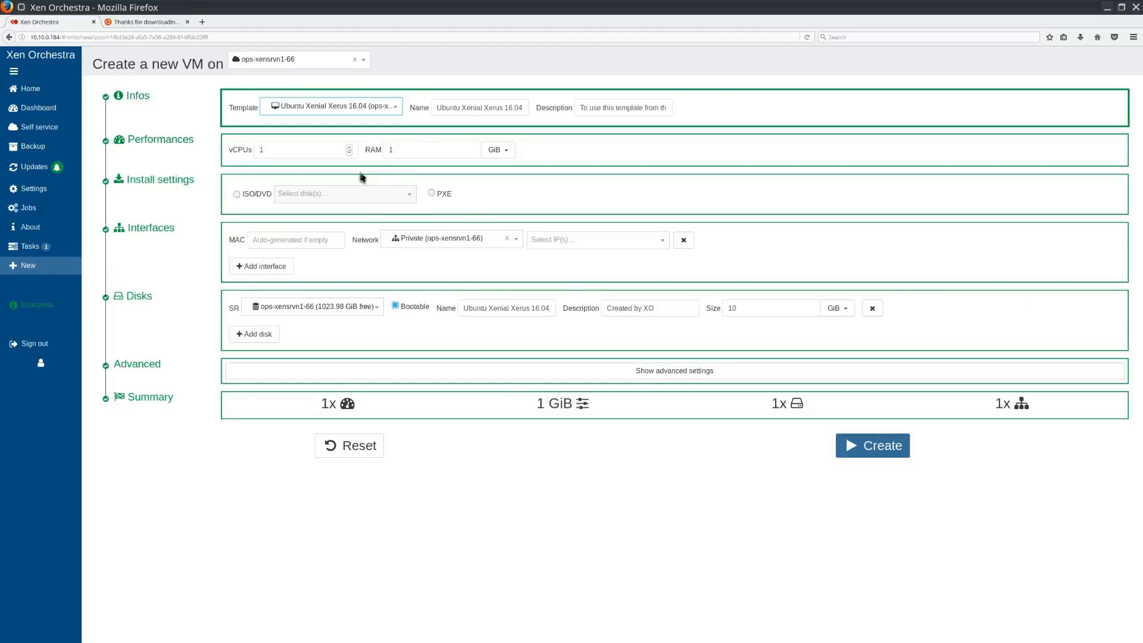
- Set the VM's performance to 2 vCPUs and 4 GiB of RAM
{"action": "left_click_drag", "start_coordinate": [311, 152], "coordinate": [251, 142]}
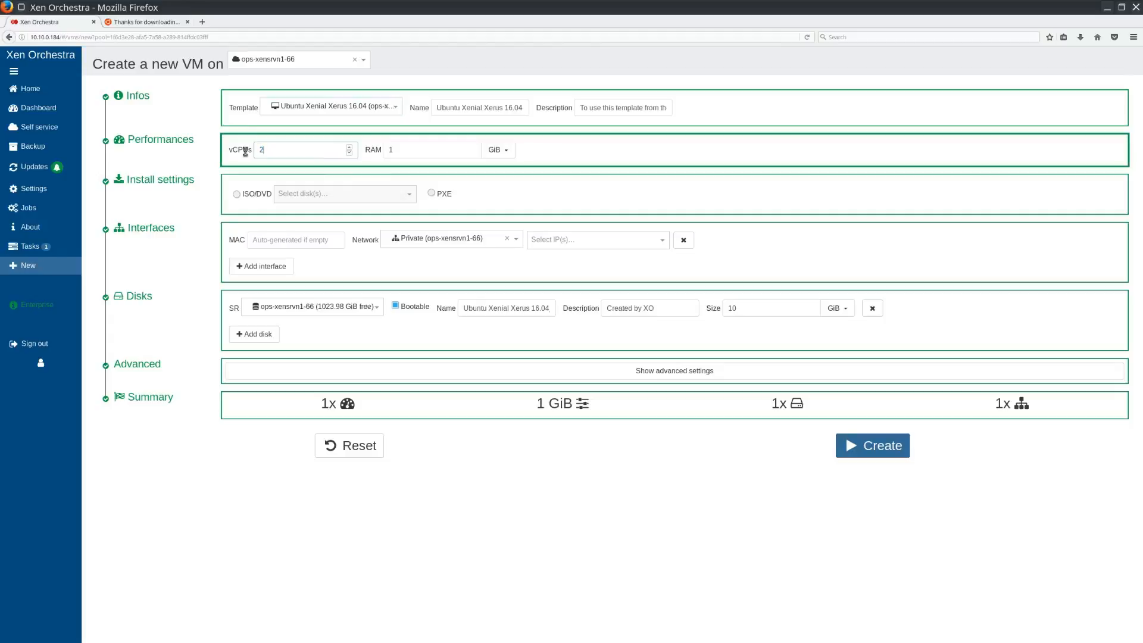
{"action": "type", "text": "2"}
{"action": "left_click", "coordinate": [389, 149]}
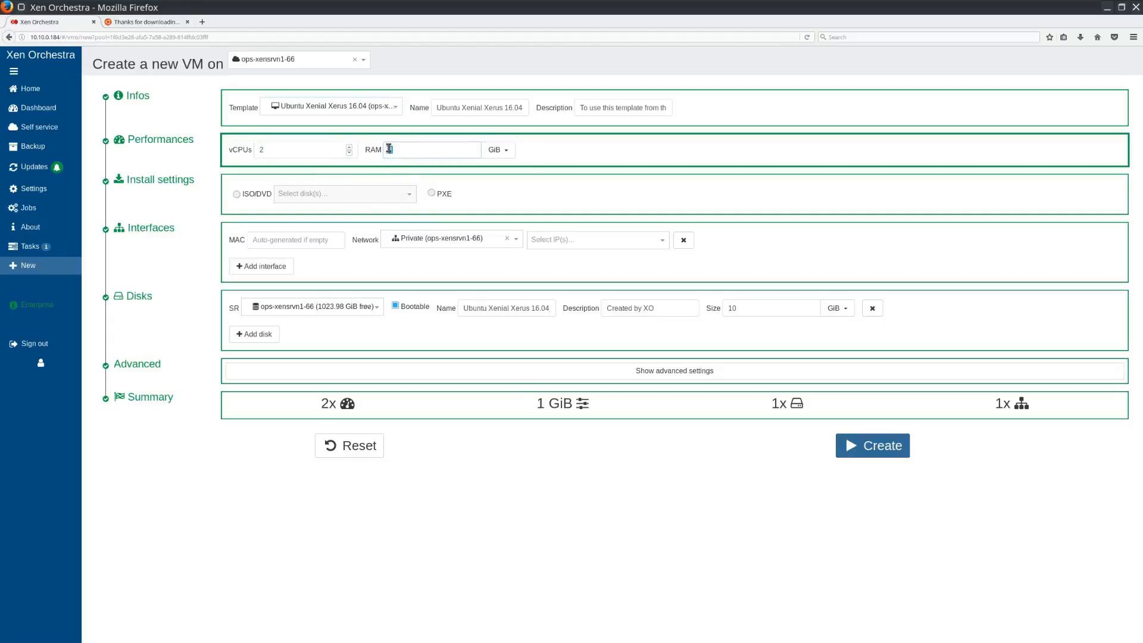
{"action": "type", "text": "4"}
- Set the VM to install from ISO/DVD using ubuntu-16.04.1-server-amd64.iso from the NFS ISO library
{"action": "left_click", "coordinate": [236, 195]}
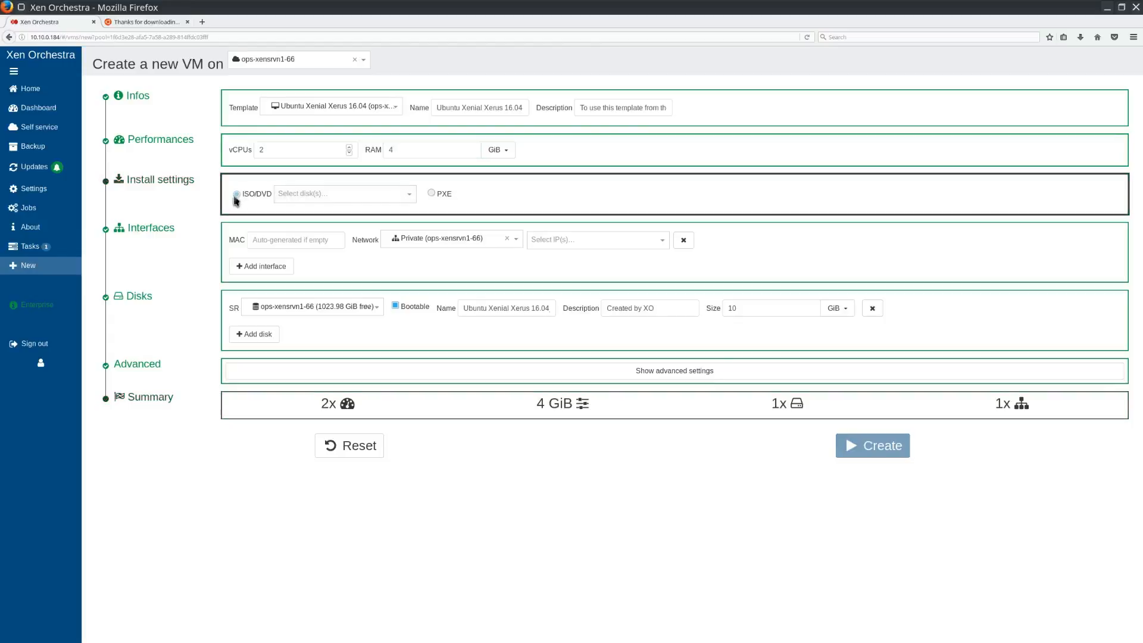
{"action": "left_click", "coordinate": [411, 199]}
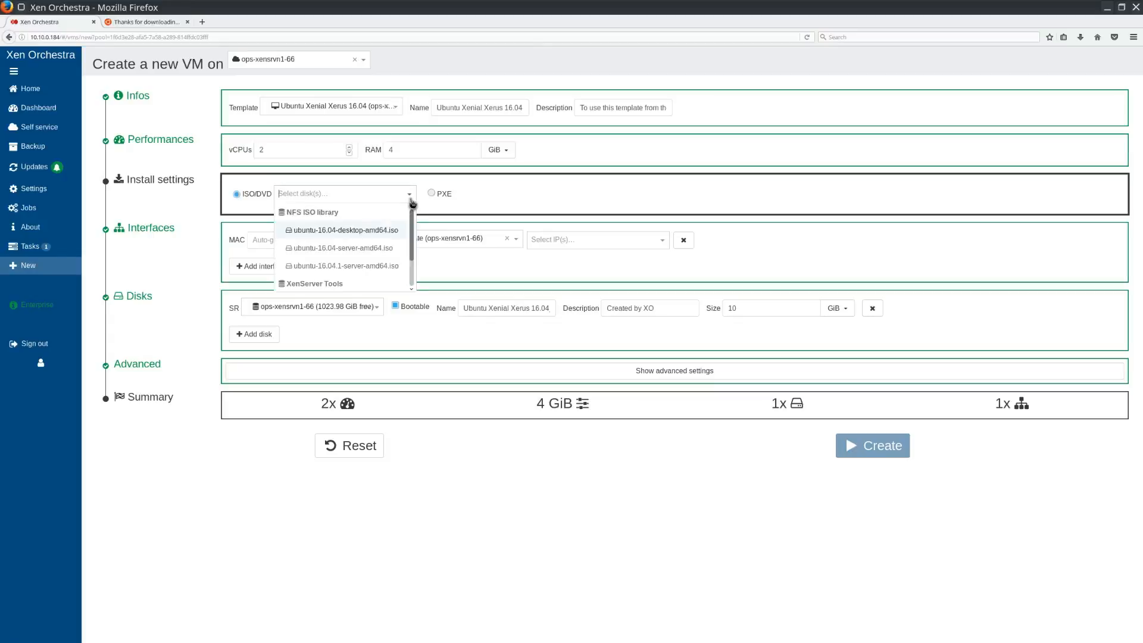
{"action": "left_click", "coordinate": [369, 266]}
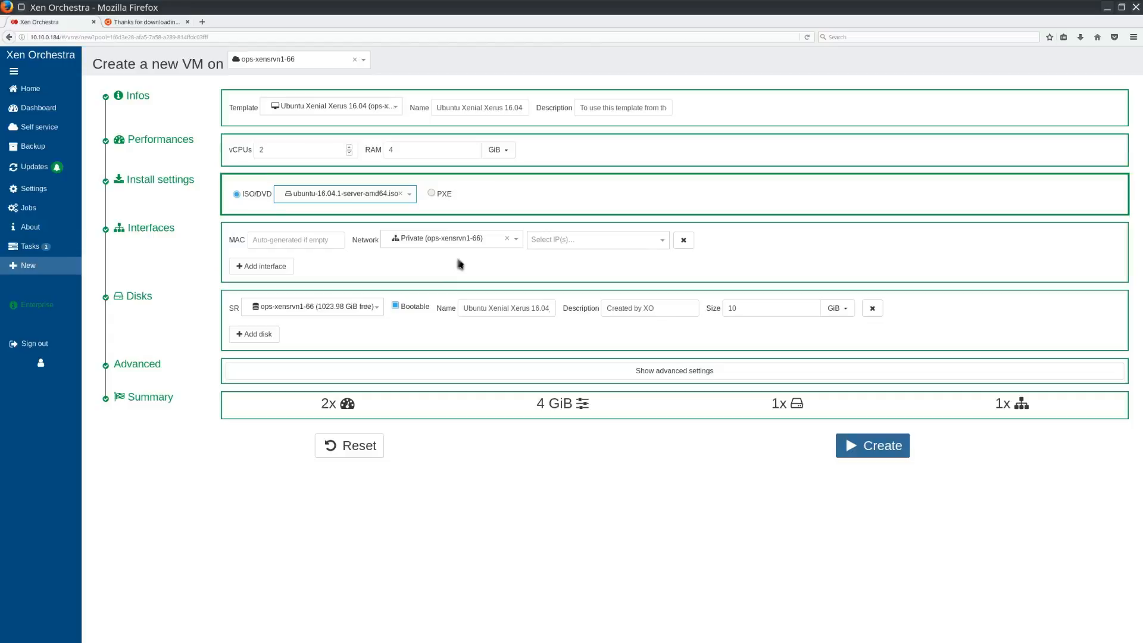
- Add a second network interface to the VM and assign it to the Public (ops-xensrvn1-66) network
{"action": "left_click", "coordinate": [257, 266]}
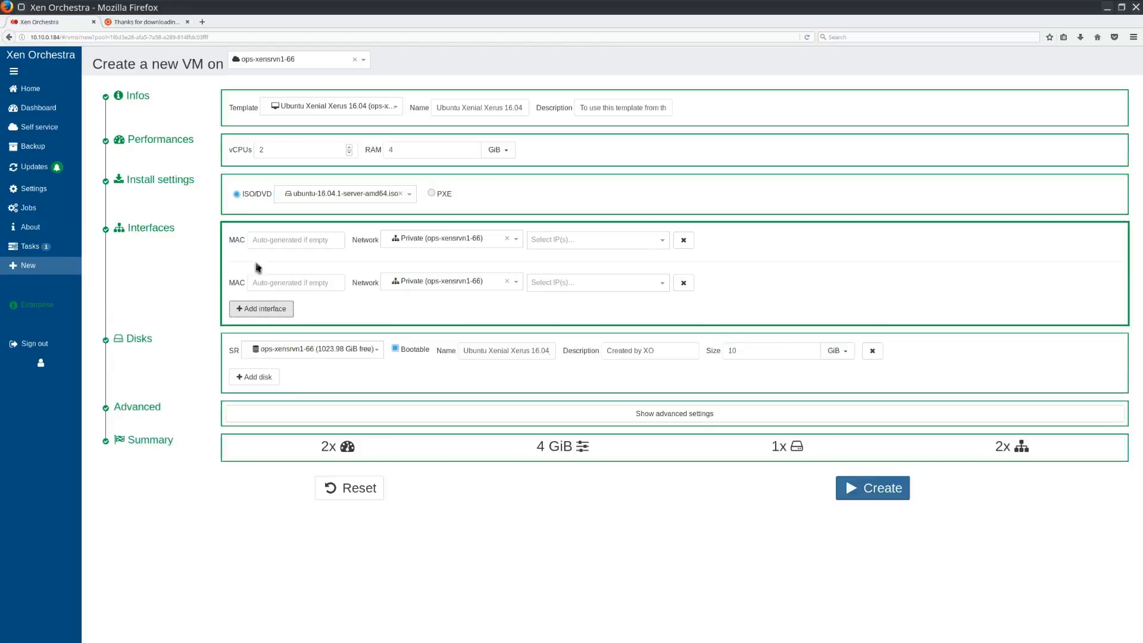
{"action": "left_click", "coordinate": [441, 283]}
{"action": "scroll", "coordinate": [486, 323], "scroll_direction": "down", "scroll_amount": 2}
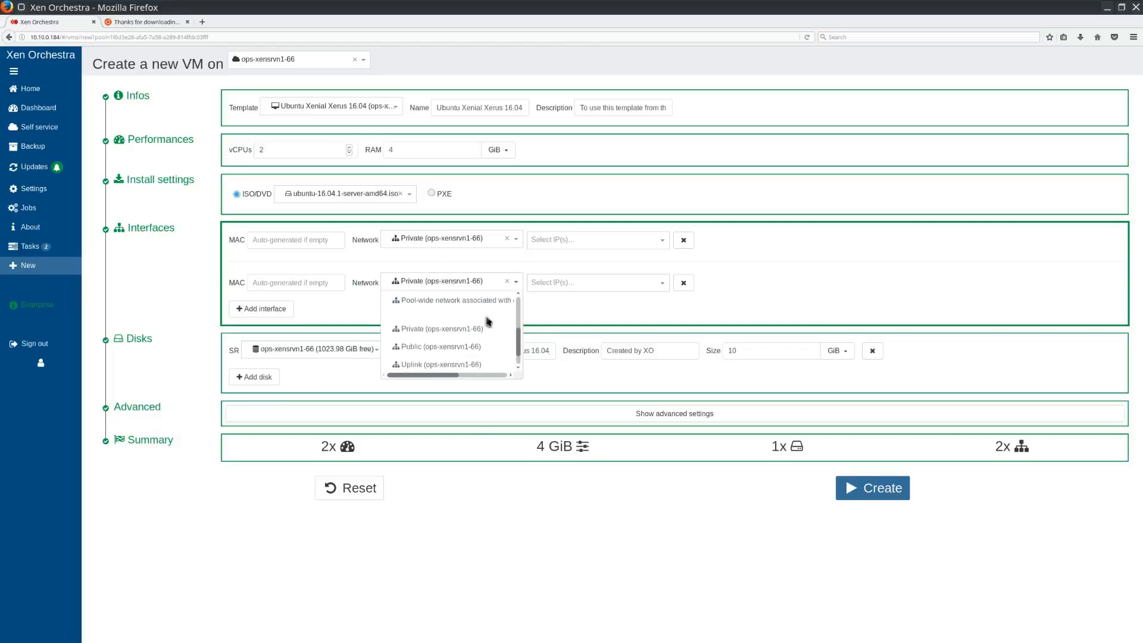
{"action": "scroll", "coordinate": [486, 323], "scroll_direction": "down", "scroll_amount": 3}
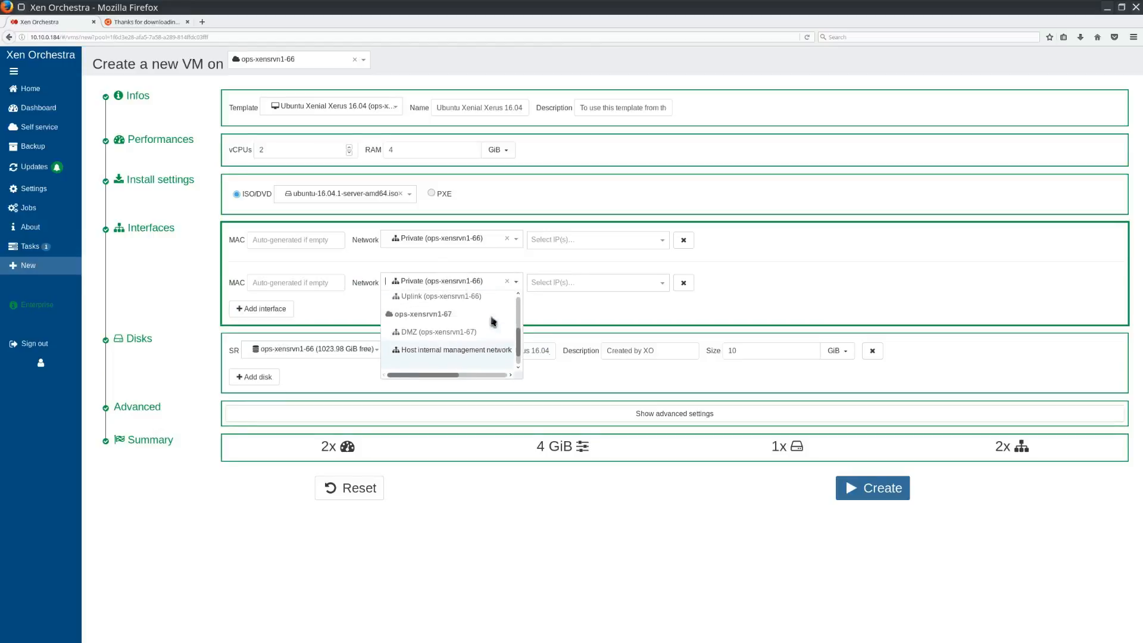
{"action": "scroll", "coordinate": [492, 322], "scroll_direction": "up", "scroll_amount": 3}
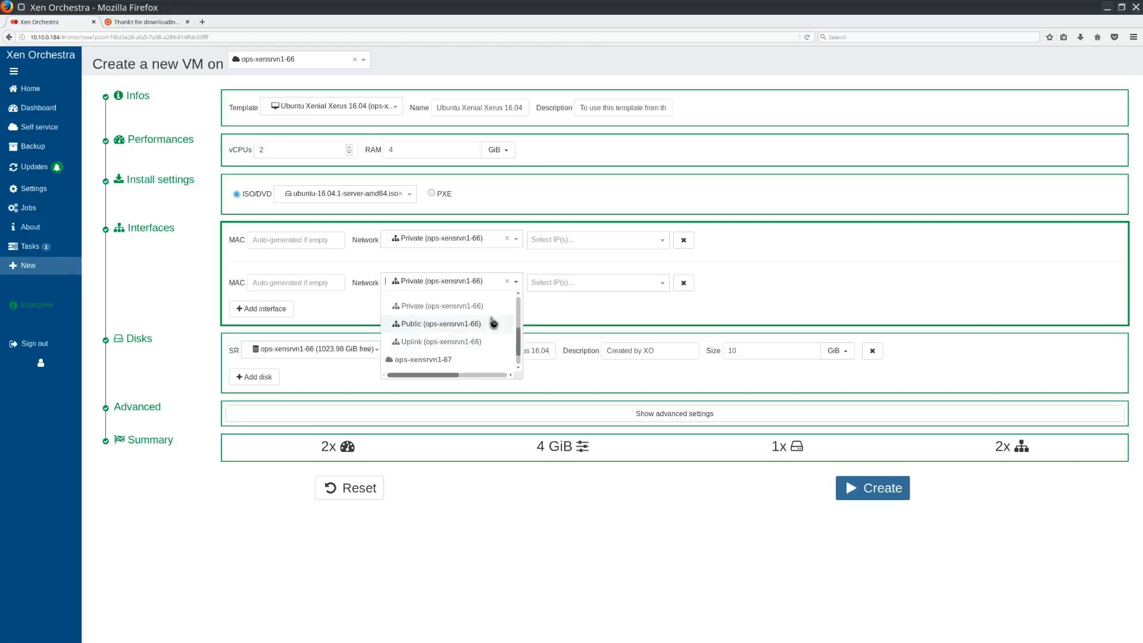
{"action": "left_click", "coordinate": [494, 325]}
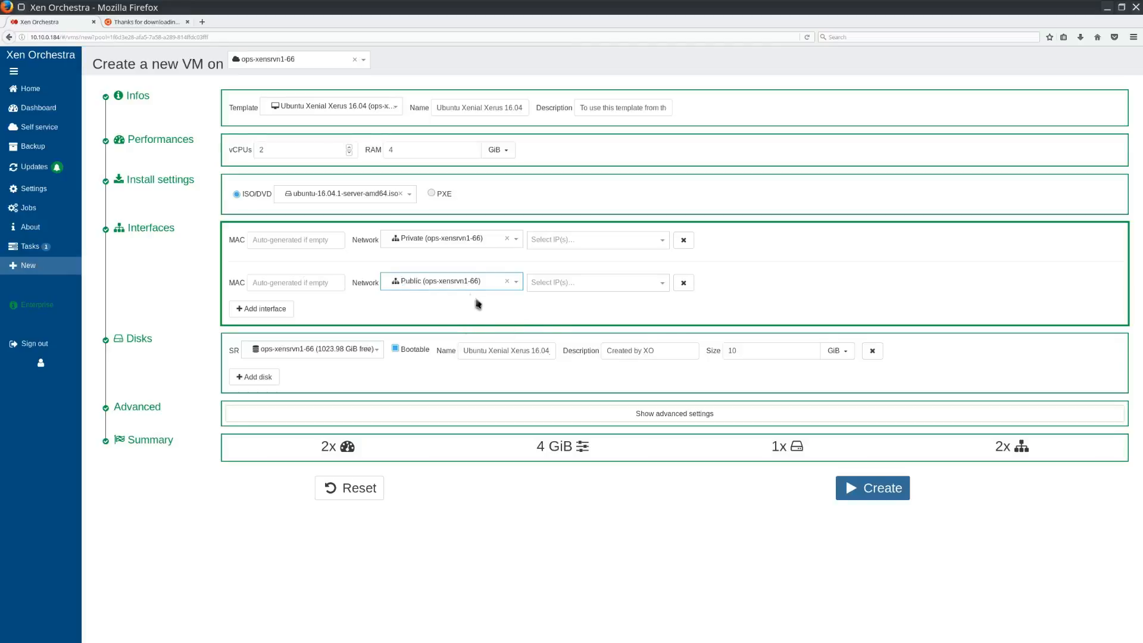
- Choose ops-xensrvn1-66 as the storage repository for the VM's disk
{"action": "left_click", "coordinate": [674, 306]}
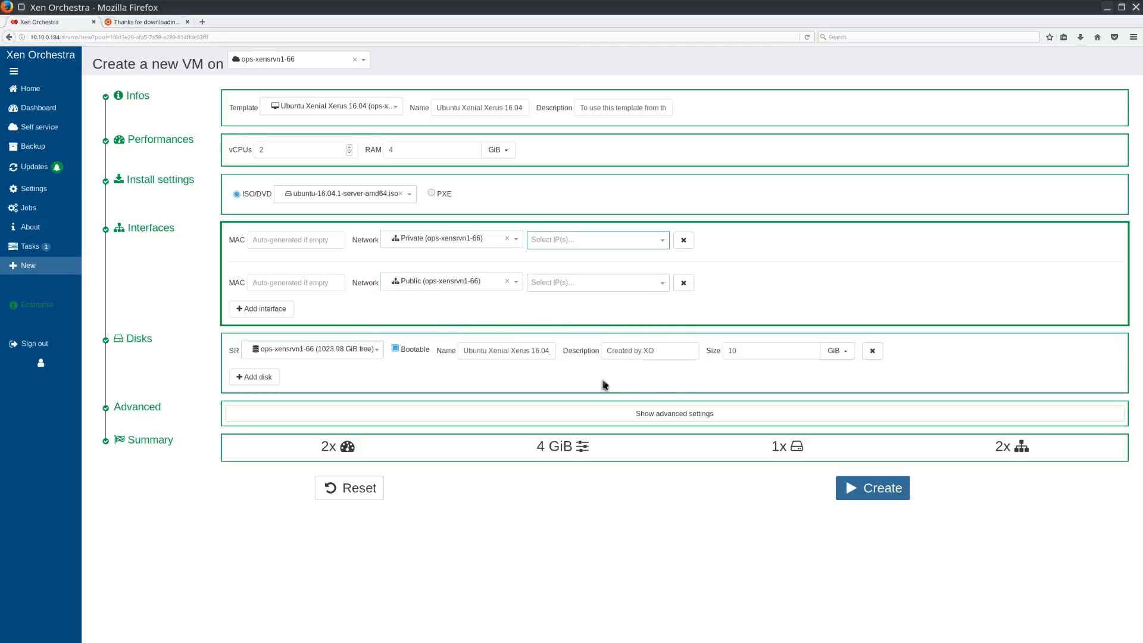
{"action": "left_click", "coordinate": [356, 351]}
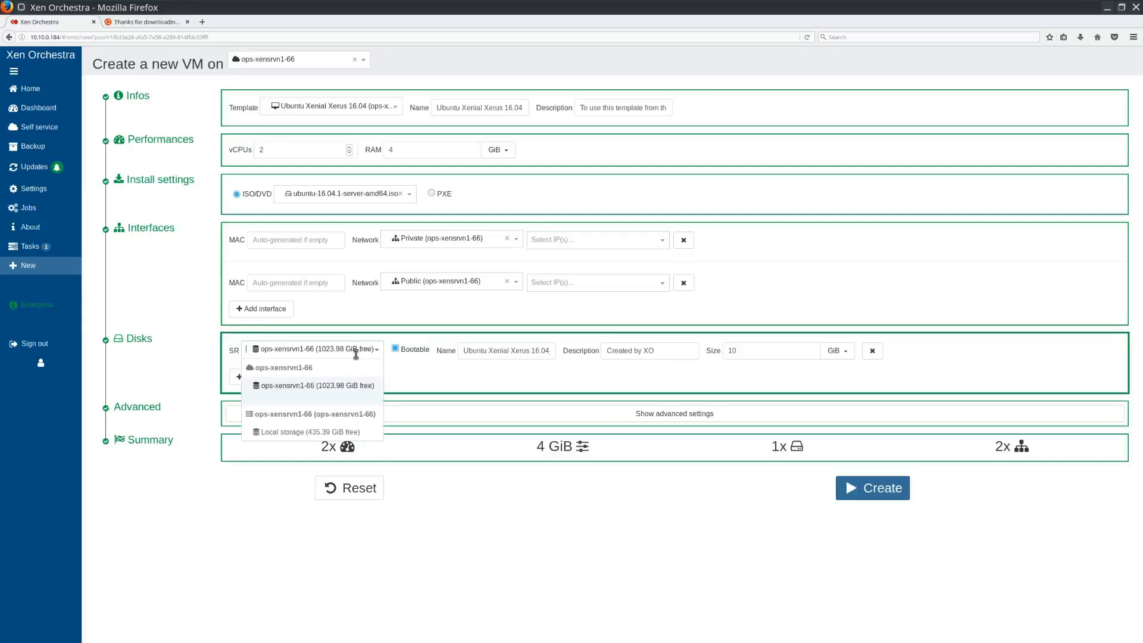
{"action": "left_click", "coordinate": [360, 398]}
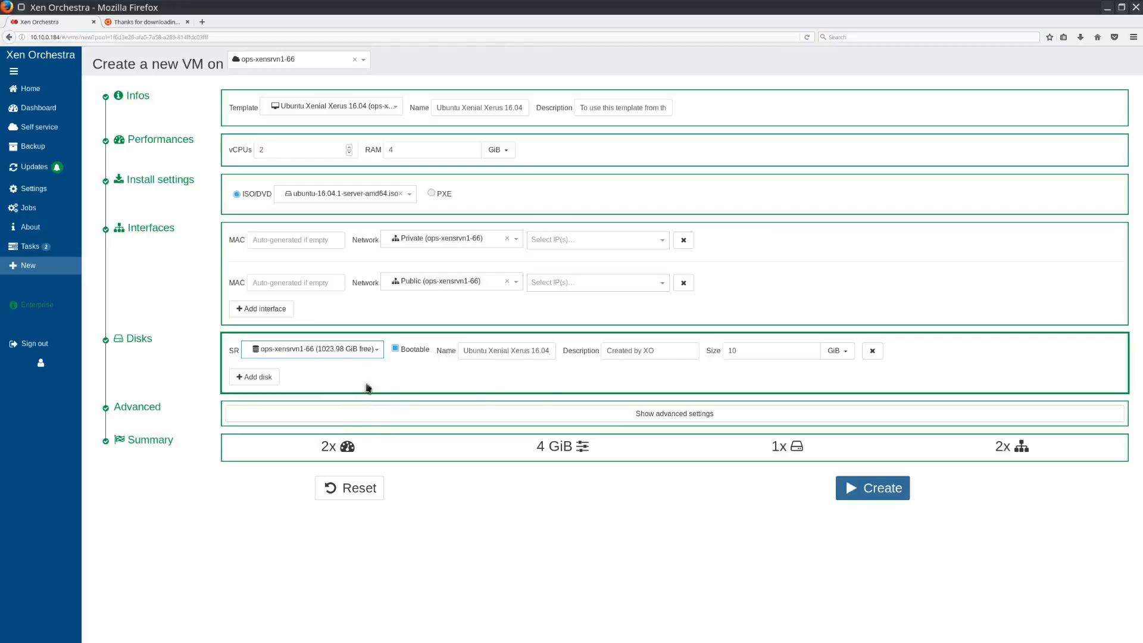
- Rename the VM's disk as 1604lts Root
{"action": "left_click_drag", "start_coordinate": [551, 356], "coordinate": [446, 335]}
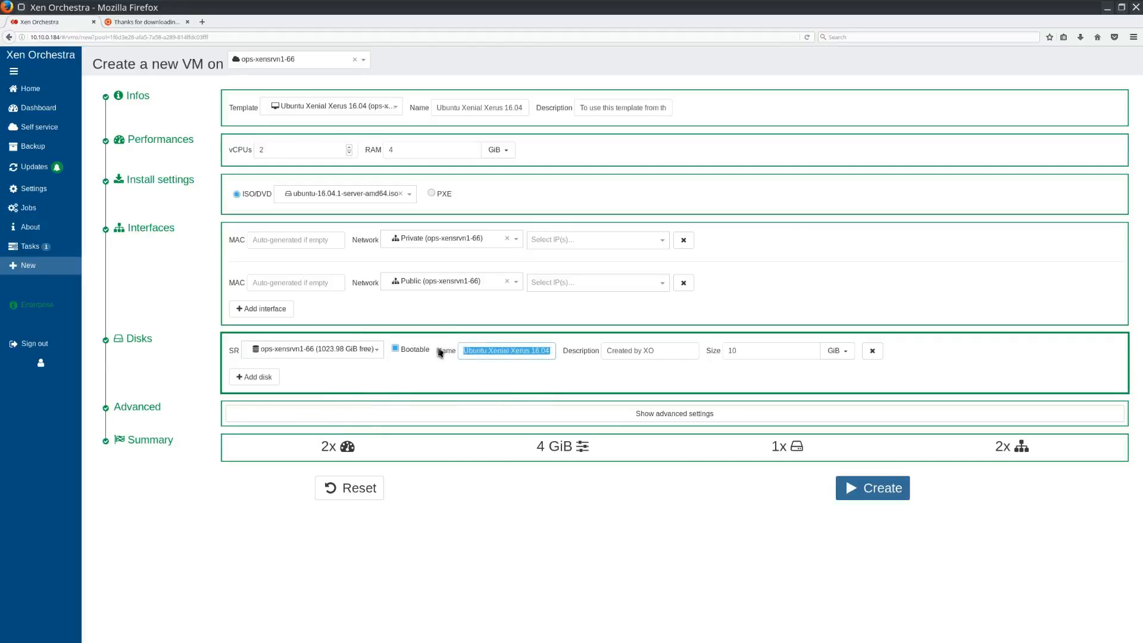
{"action": "type", "text": "1"}
{"action": "key", "text": "BackSpace"}
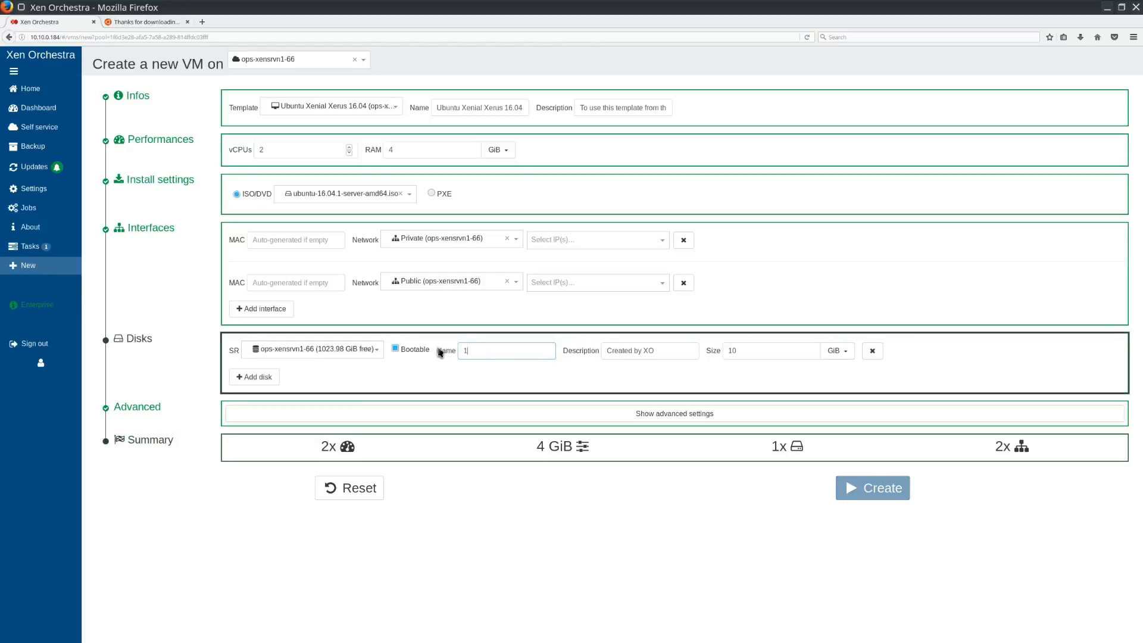
{"action": "type", "text": "11604"}
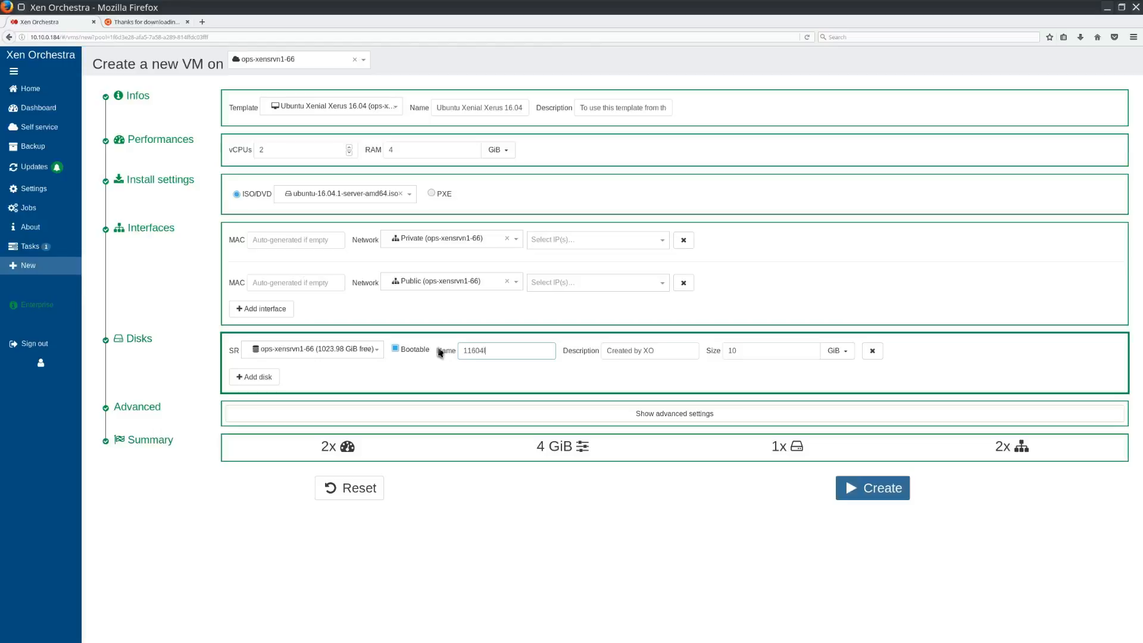
{"action": "type", "text": "lts Root"}
{"action": "left_click", "coordinate": [470, 352]}
{"action": "key", "text": "BackSpace"}
{"action": "left_click", "coordinate": [564, 361]}
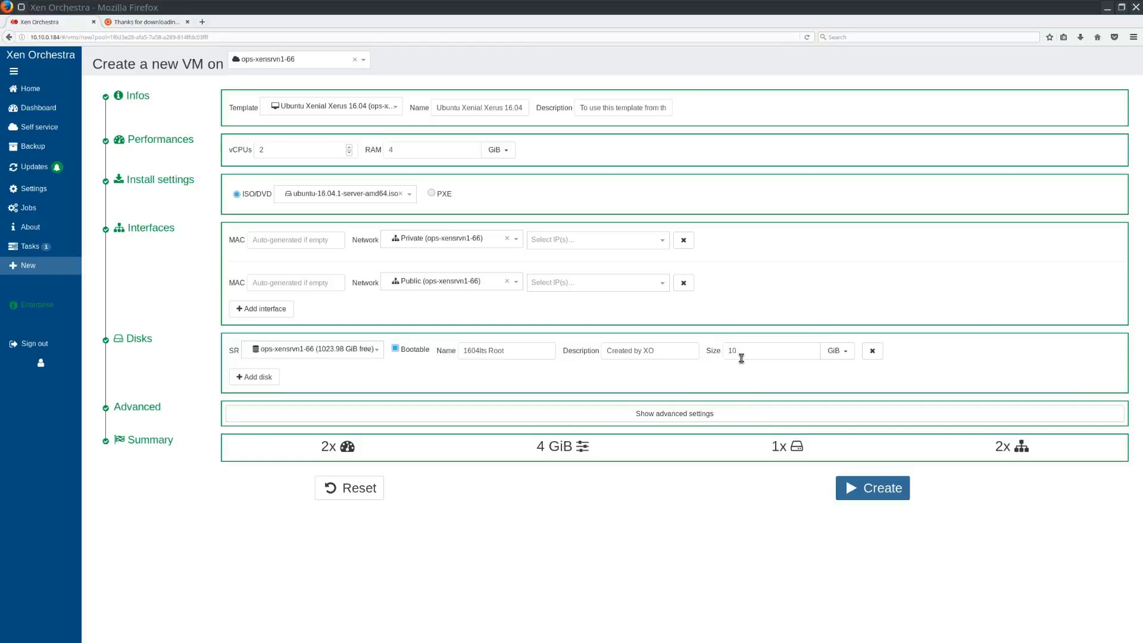
- Set the size of the VM's disk to 16 GiB
{"action": "left_click", "coordinate": [849, 355]}
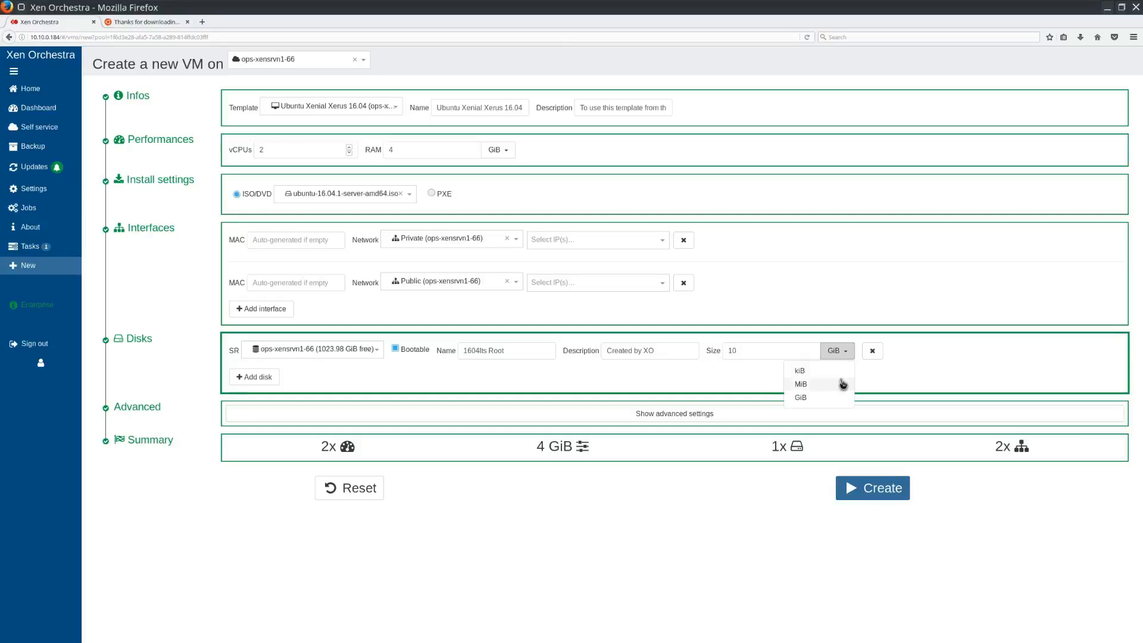
{"action": "left_click", "coordinate": [836, 402]}
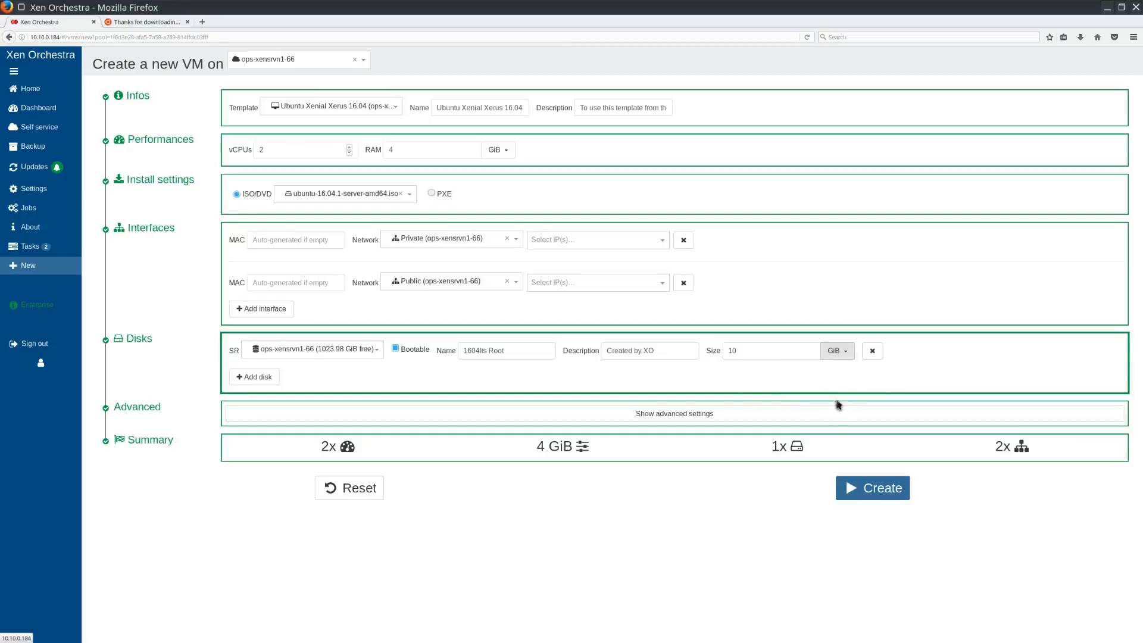
{"action": "double_click", "coordinate": [745, 352]}
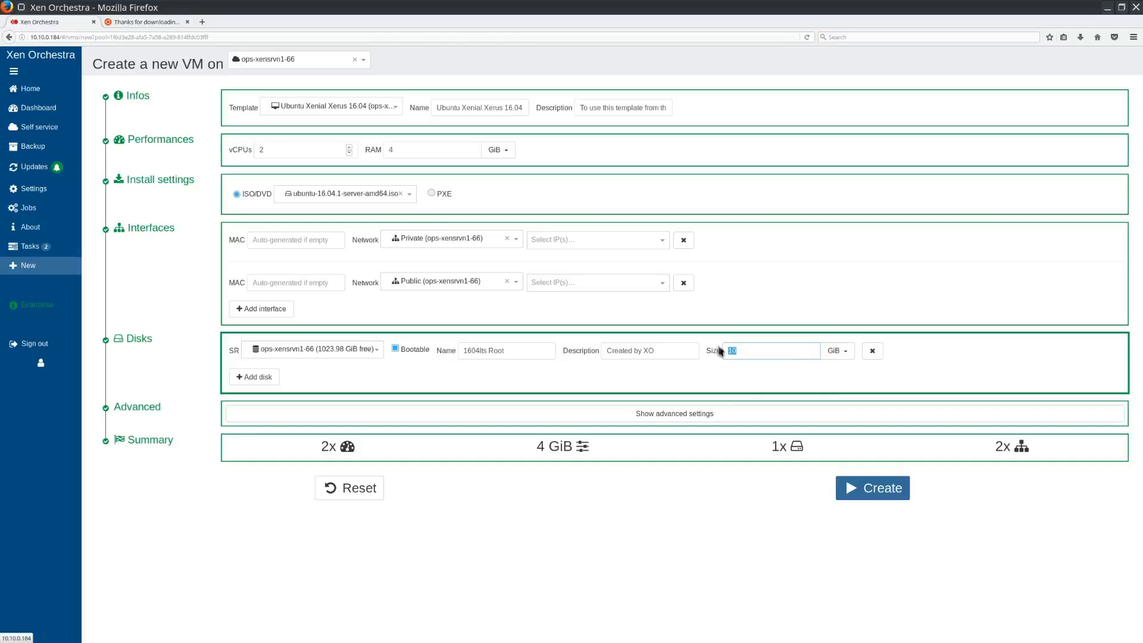
{"action": "type", "text": "16"}
- Create the VM with the default advanced settings and open its console
{"action": "left_click", "coordinate": [676, 419]}
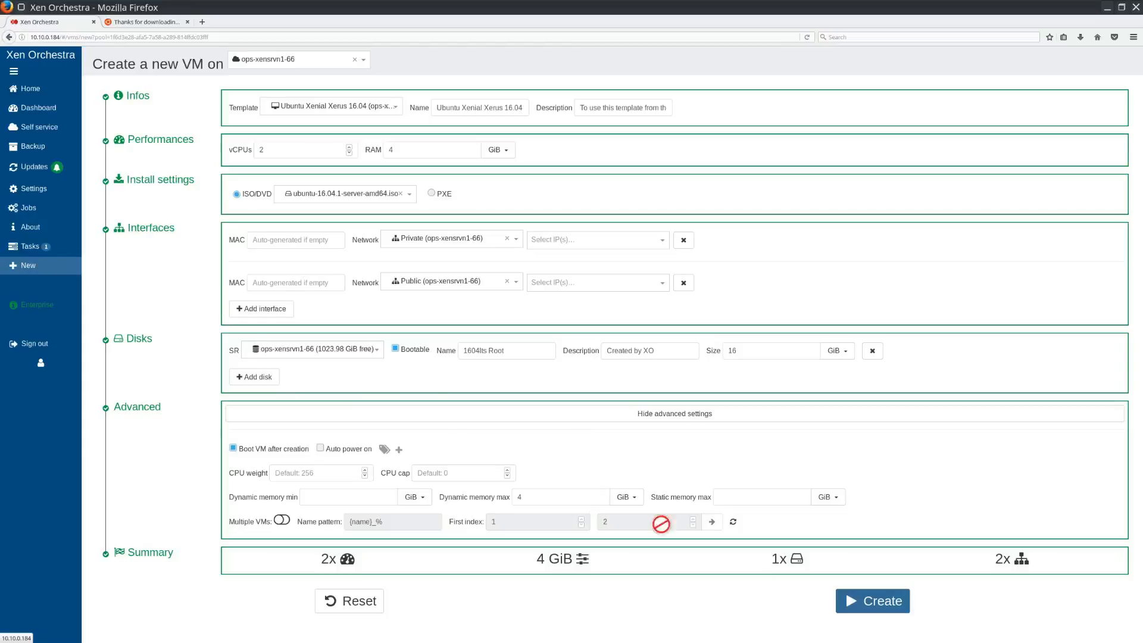
{"action": "left_click", "coordinate": [863, 610]}
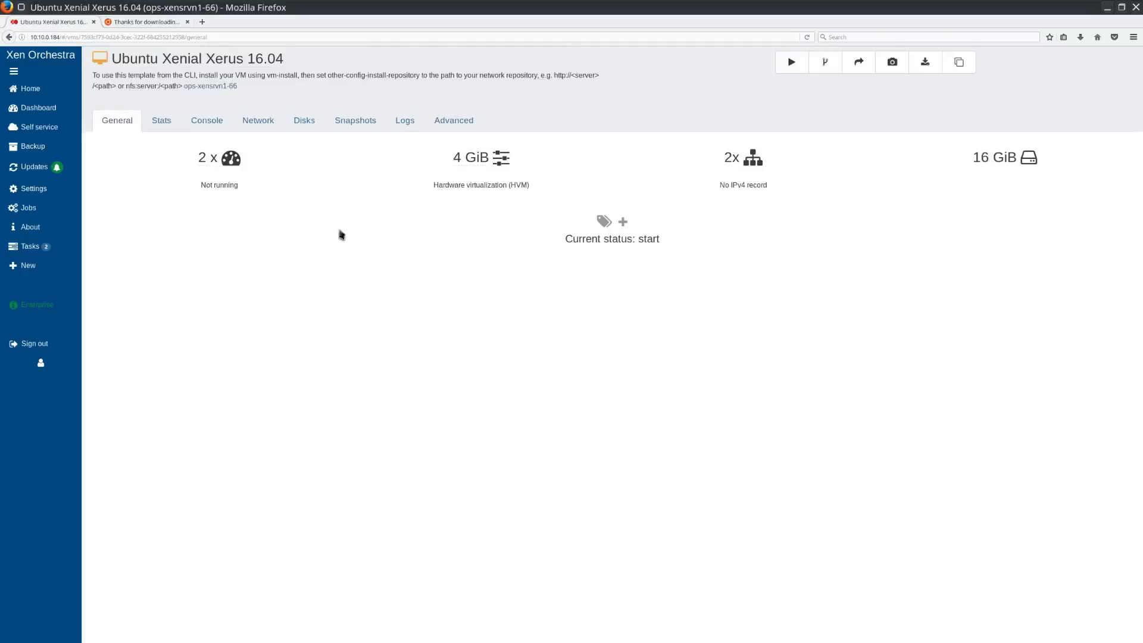
{"action": "left_click", "coordinate": [212, 125]}
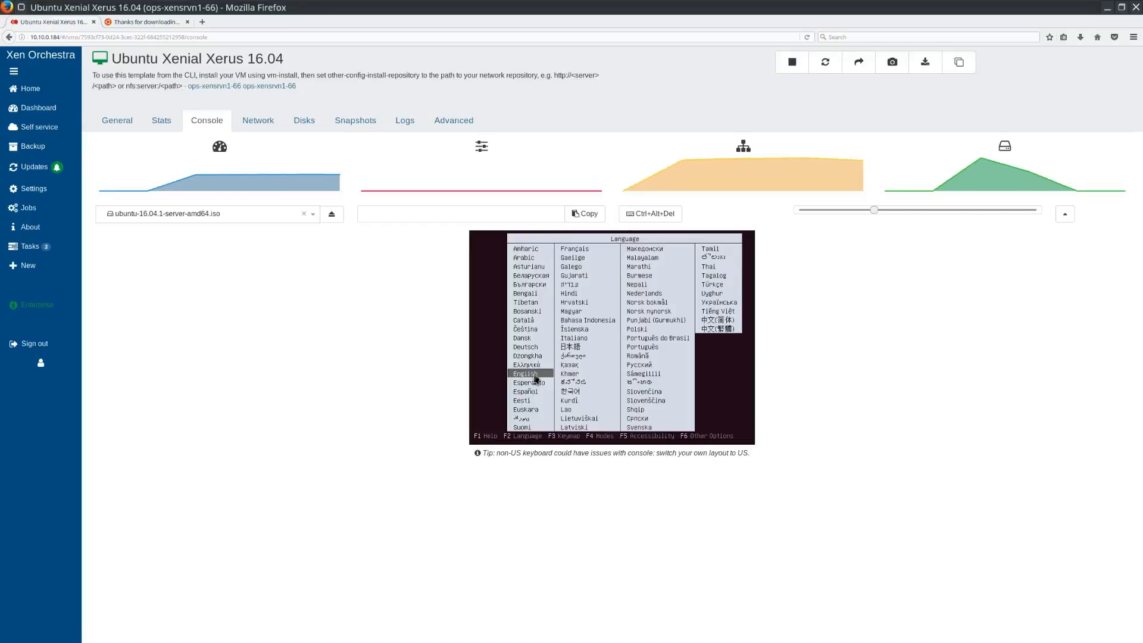
- Start the Ubuntu Server installation in English with United States as the location
{"action": "key", "text": "Return"}
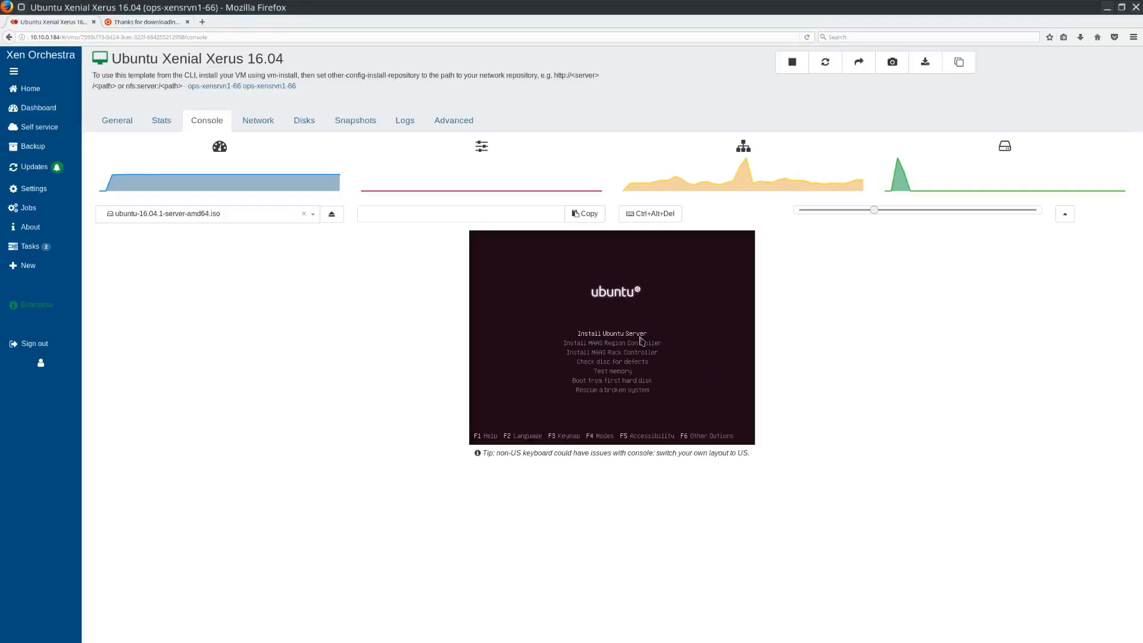
{"action": "key", "text": "Return"}
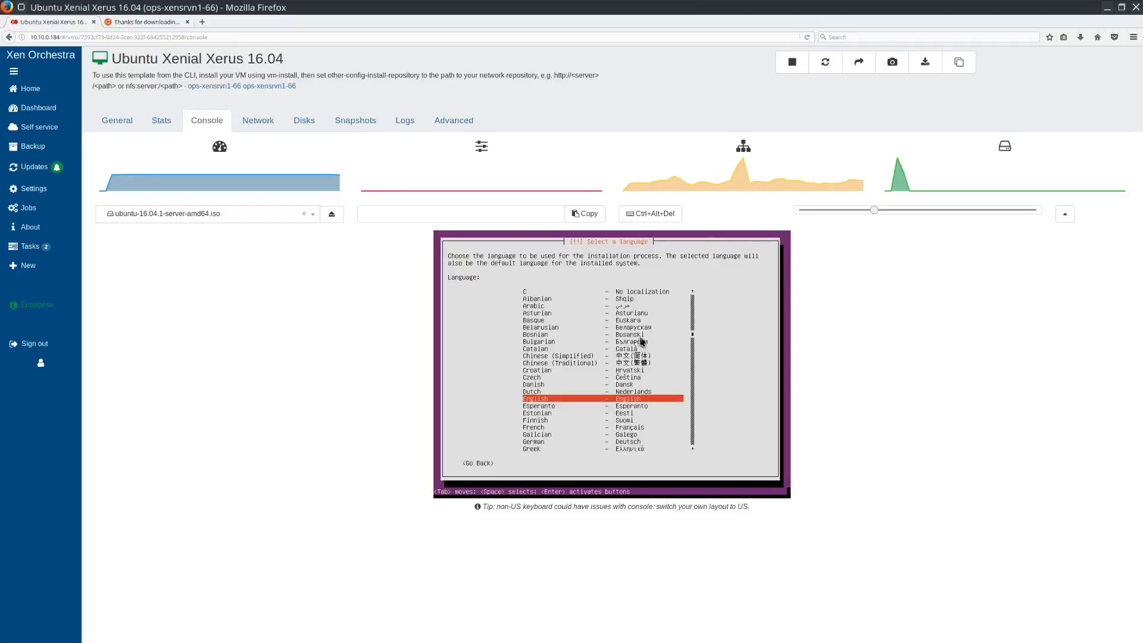
{"action": "key", "text": "Return"}
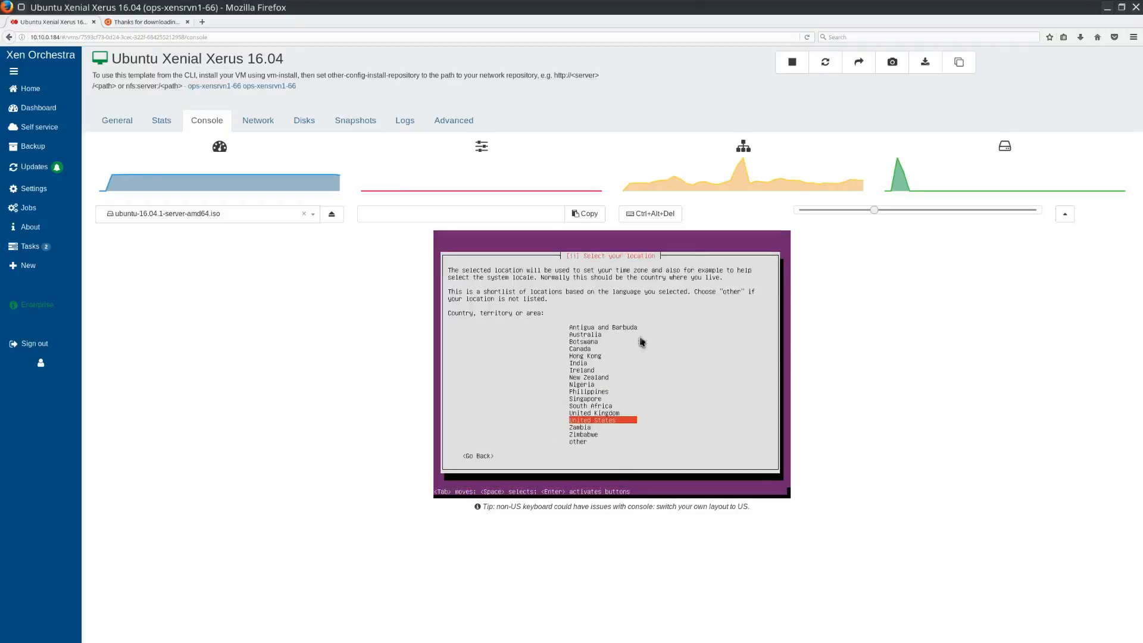
{"action": "key", "text": "Return"}
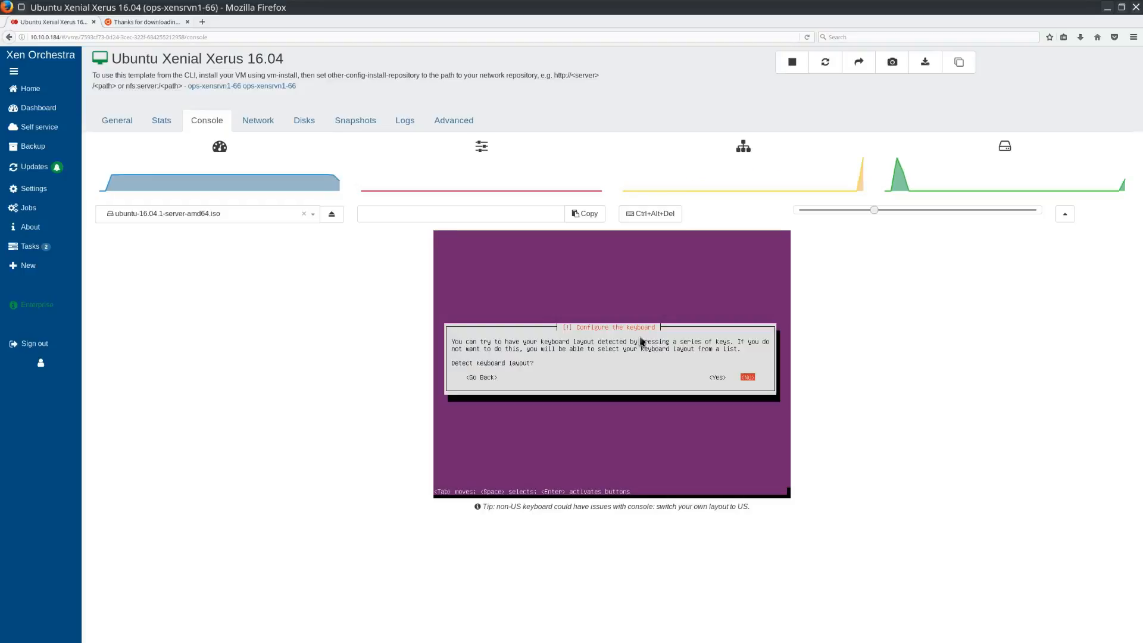
- Decline keyboard layout detection and choose the English (US) keyboard layout
{"action": "key", "text": "Return"}
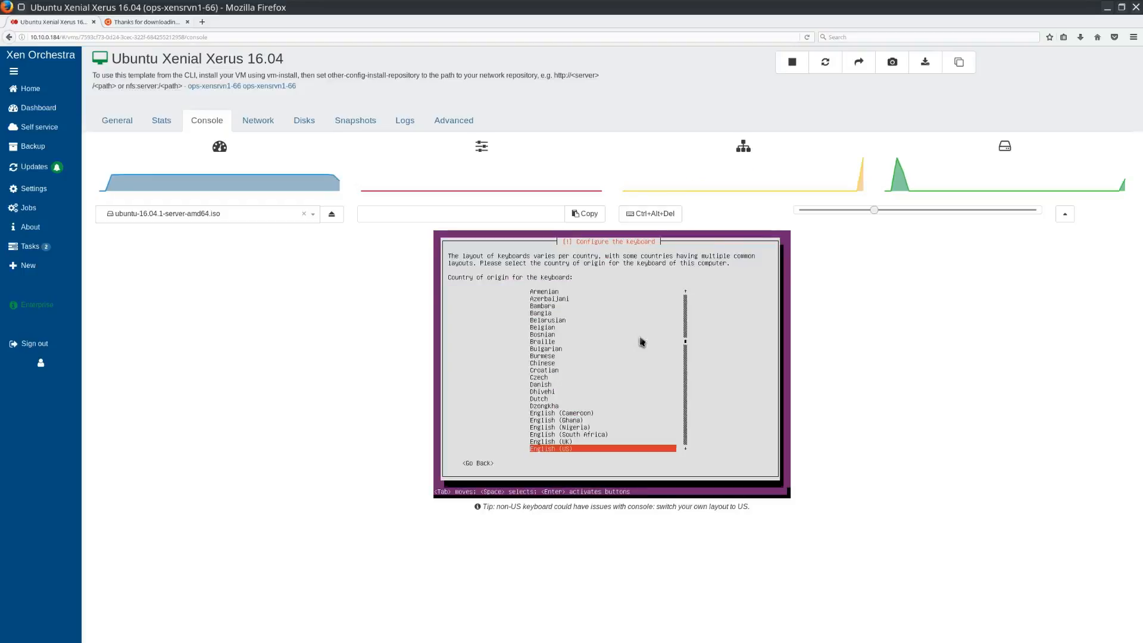
{"action": "key", "text": "Return"}
{"action": "key", "text": "Return"}
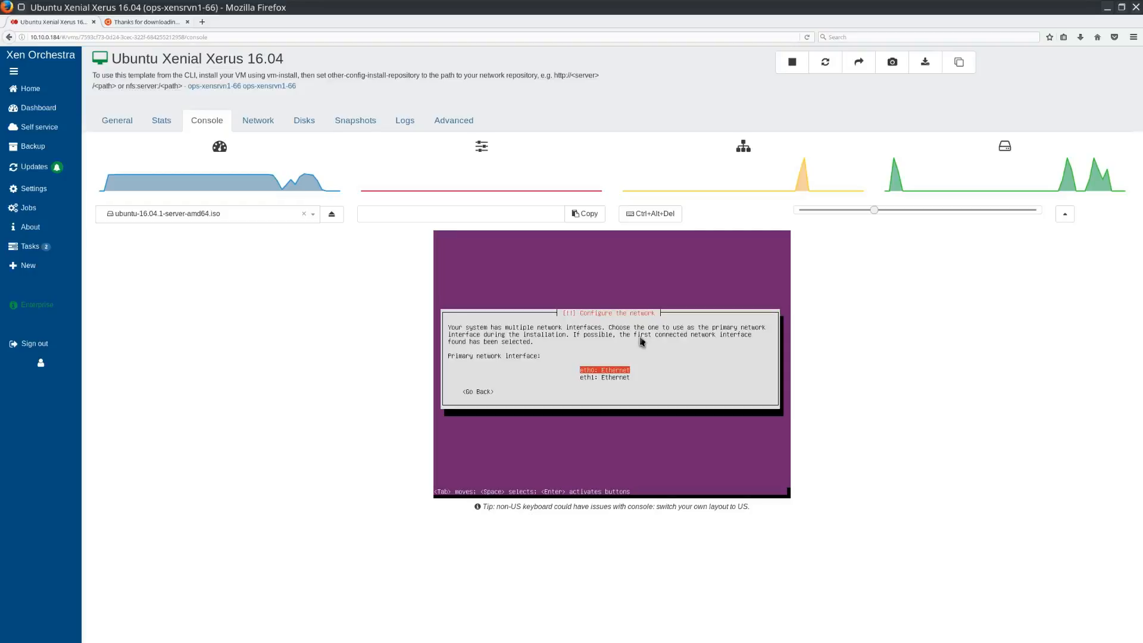
- Choose eth0 as the primary network interface and clear the default hostname
{"action": "key", "text": "Return"}
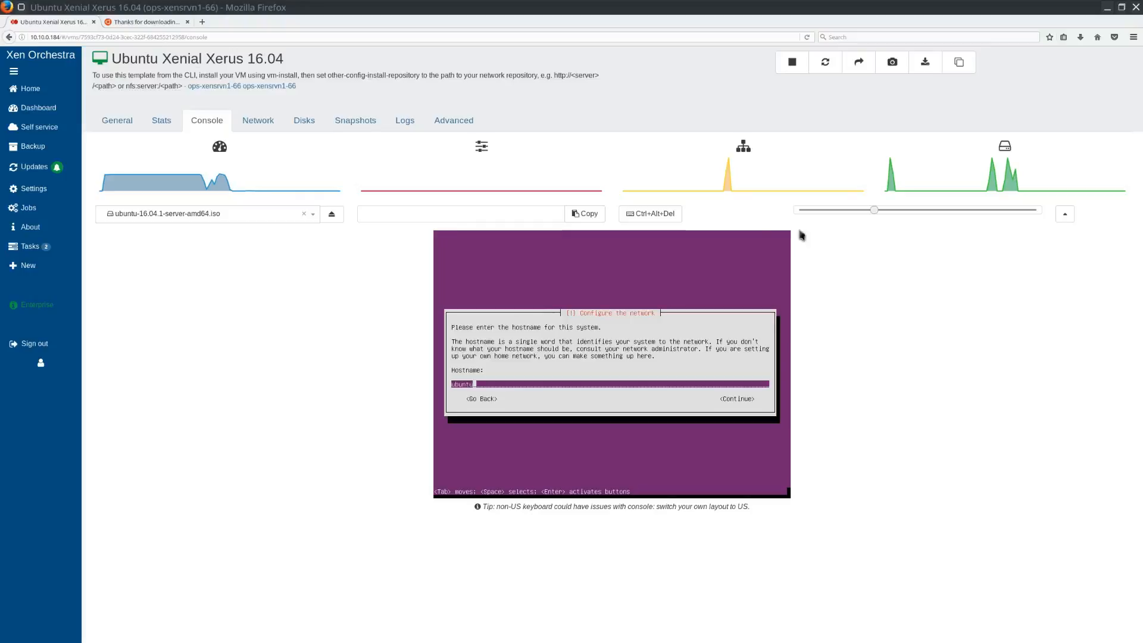
{"action": "key", "text": "BackSpace"}
{"action": "key", "text": "BackSpace"}
{"action": "key", "text": "BackSpace"}
{"action": "key", "text": "BackSpace"}
{"action": "key", "text": "BackSpace"}
{"action": "key", "text": "BackSpace"}
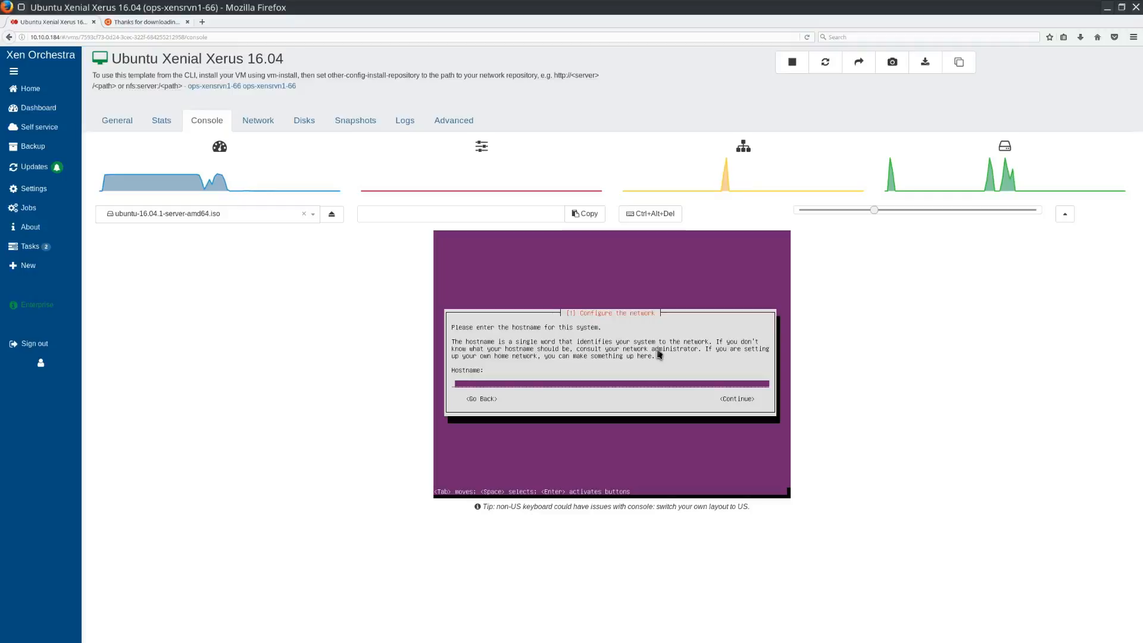
{"action": "type", "text": "dev"}
{"action": "key", "text": "BackSpace"}
{"action": "key", "text": "BackSpace"}
{"action": "key", "text": "BackSpace"}
{"action": "type", "text": "pro"}
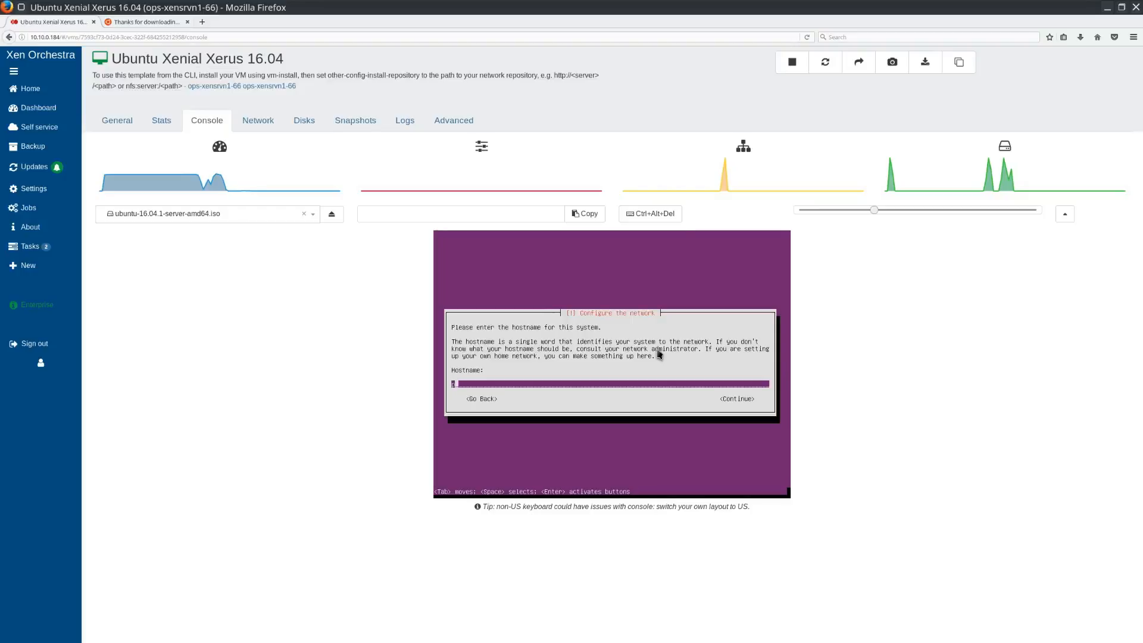
{"action": "type", "text": "d"}
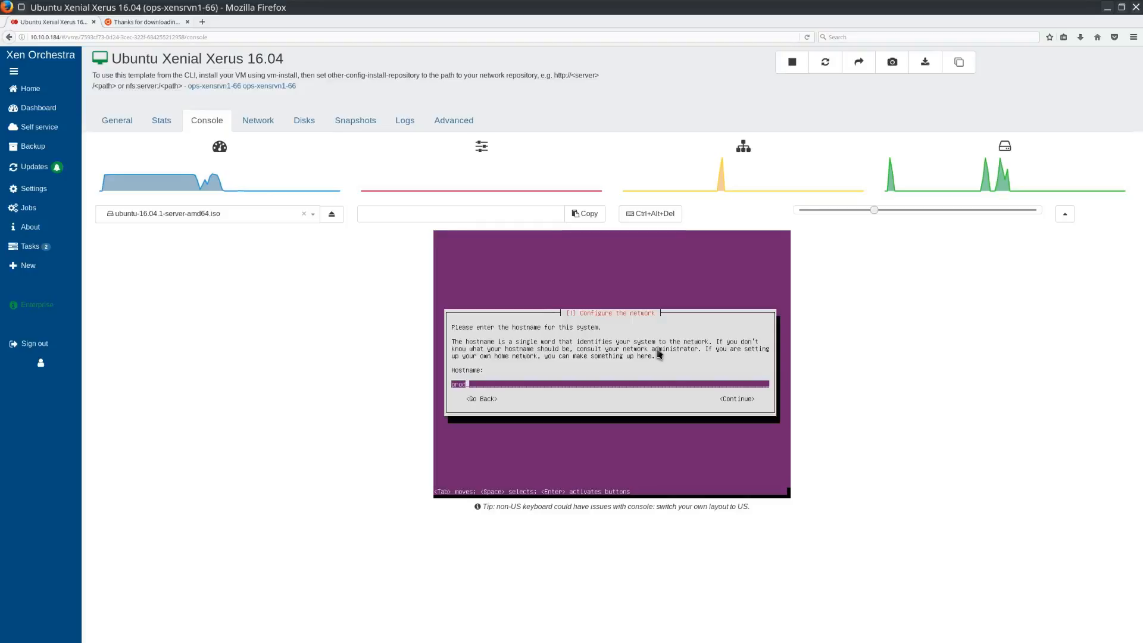
{"action": "key", "text": "BackSpace"}
{"action": "key", "text": "BackSpace"}
{"action": "key", "text": "BackSpace"}
{"action": "key", "text": "BackSpace"}
- Set the system's hostname to dev-nginx01 and continue the installation
{"action": "type", "text": "dev"}
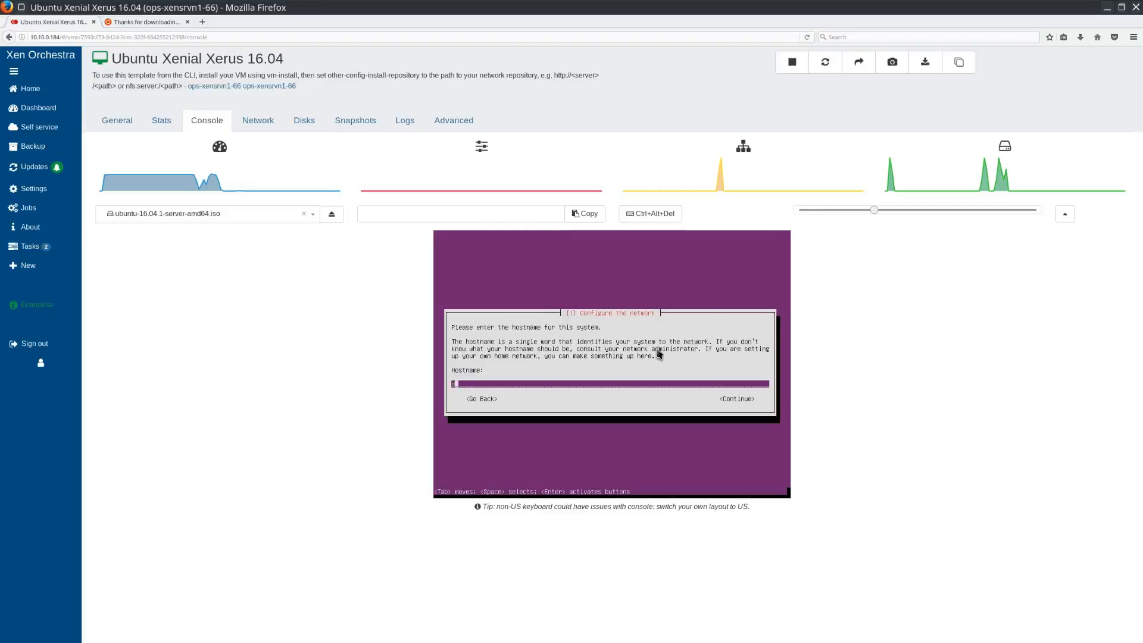
{"action": "type", "text": "-"}
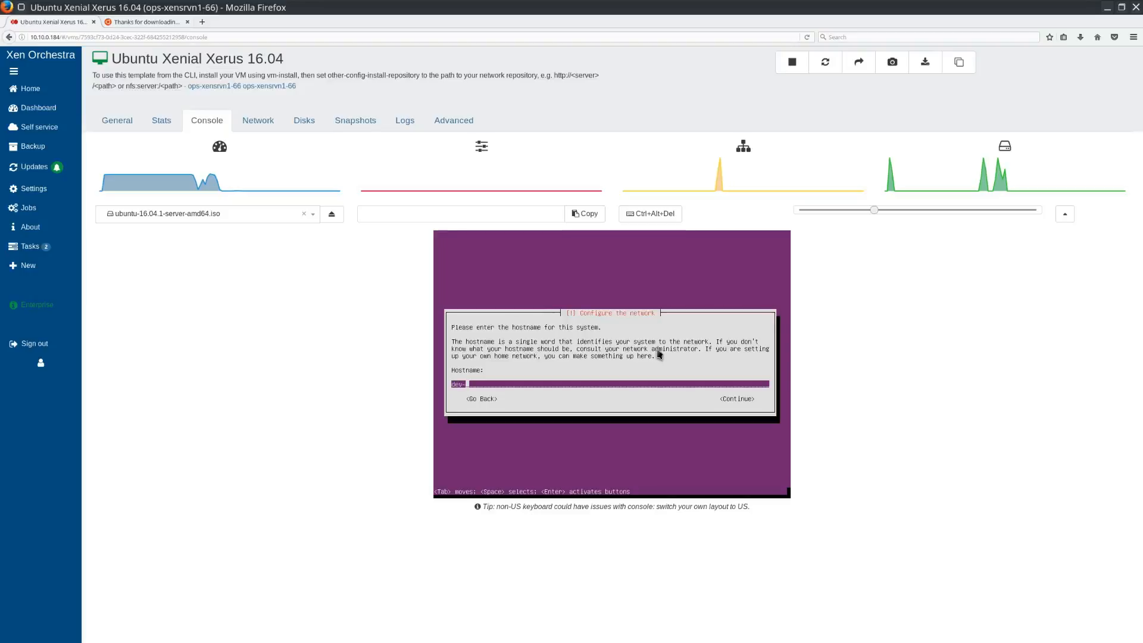
{"action": "type", "text": "ngi"}
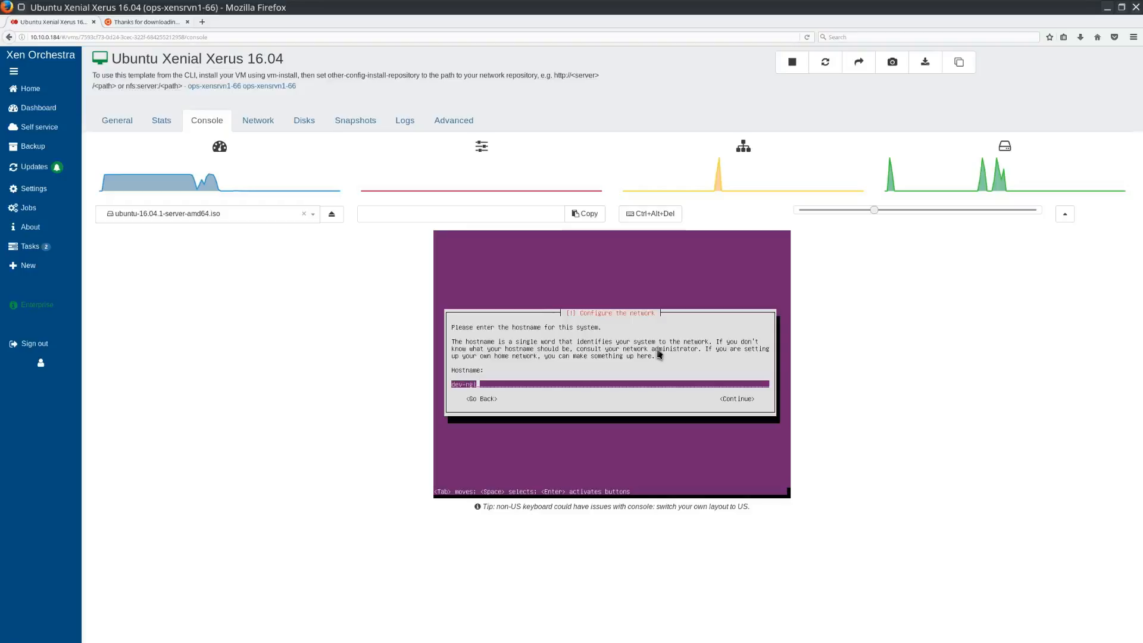
{"action": "type", "text": "nx01"}
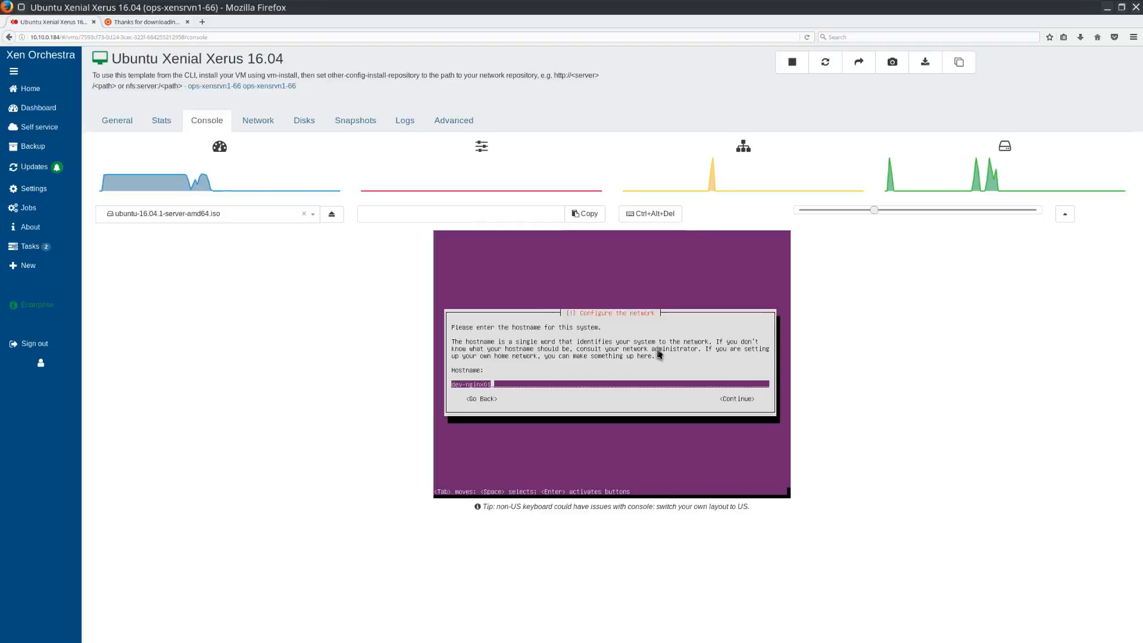
{"action": "key", "text": "Return"}
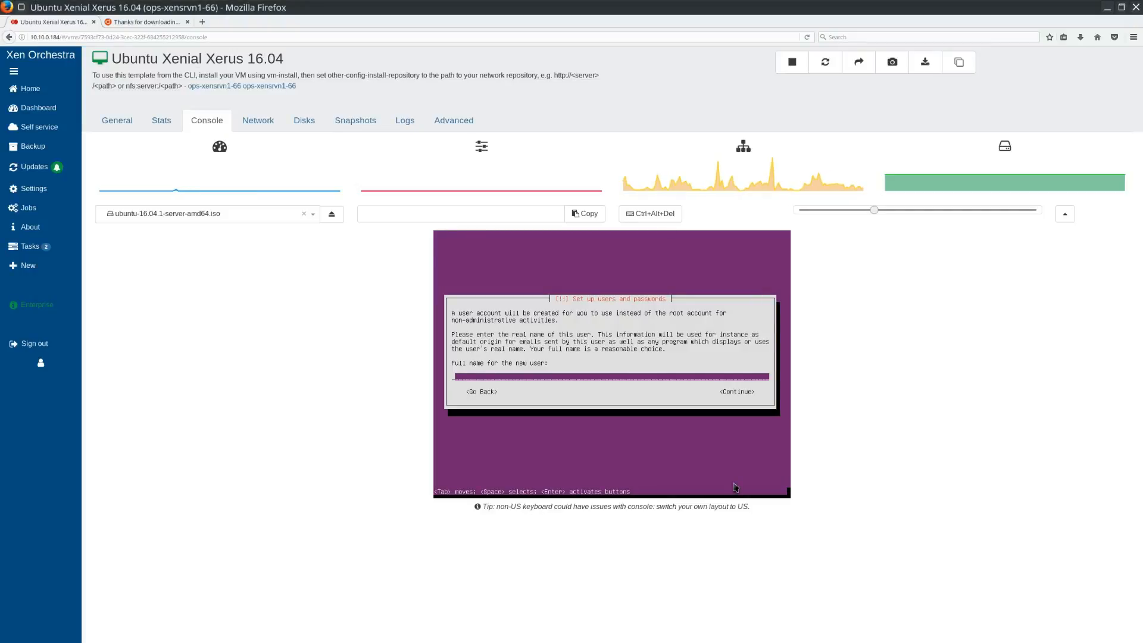
- Set up the new user account by entering its full name, username and account password
{"action": "type", "text": "User NameX"}
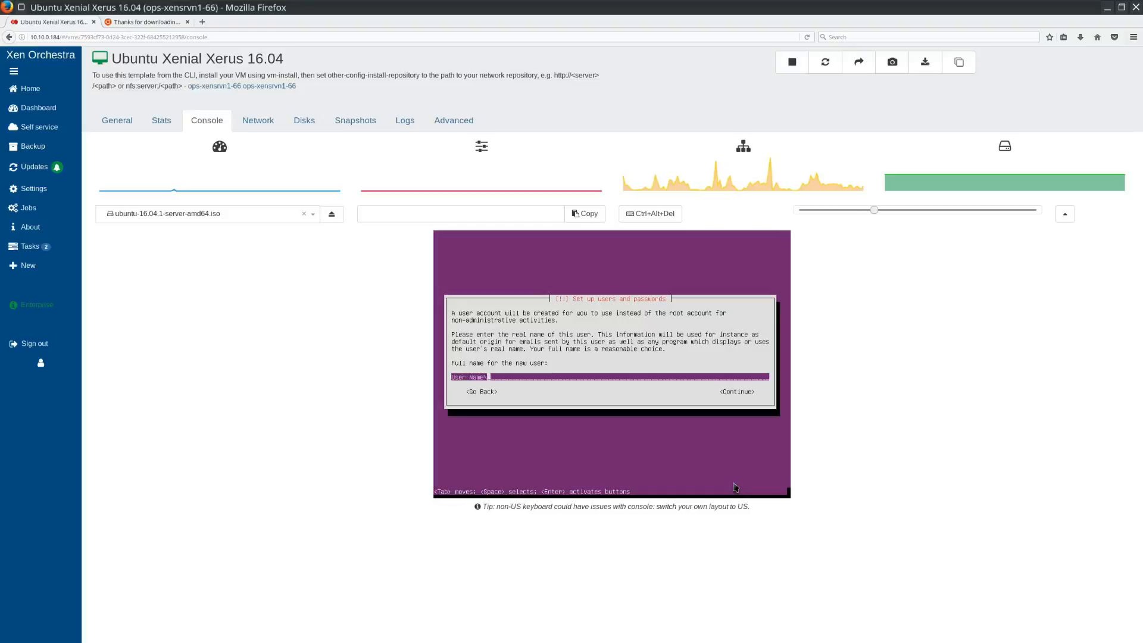
{"action": "key", "text": "Return"}
{"action": "key", "text": "BackSpace"}
{"action": "key", "text": "BackSpace"}
{"action": "key", "text": "BackSpace"}
{"action": "key", "text": "BackSpace"}
{"action": "key", "text": "BackSpace"}
{"action": "key", "text": "BackSpace"}
{"action": "key", "text": "BackSpace"}
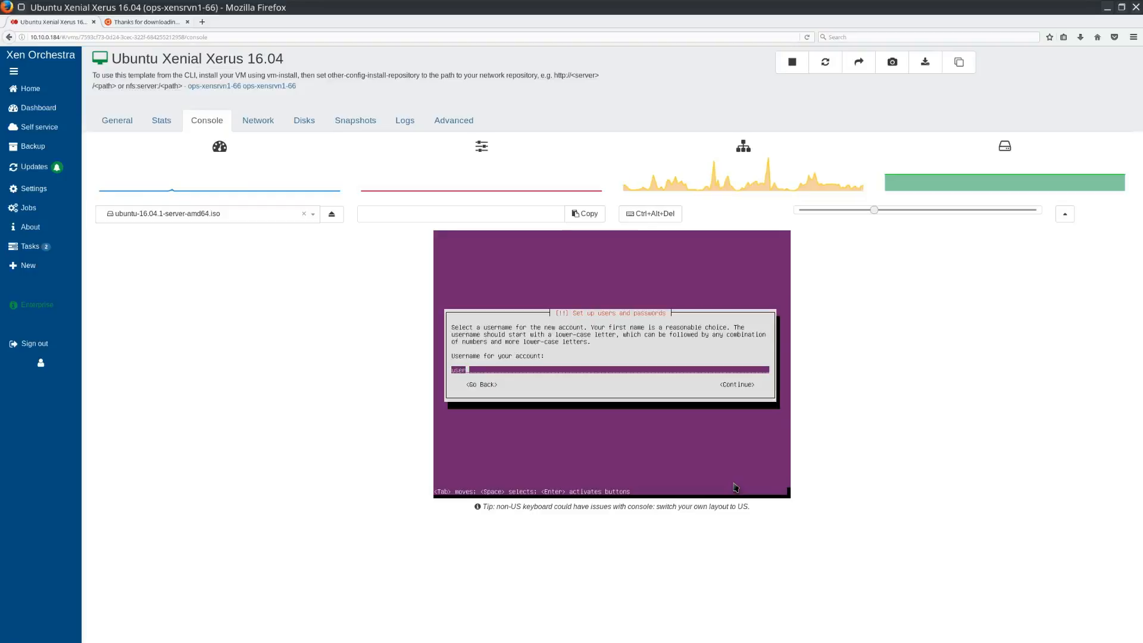
{"action": "type", "text": "userr"}
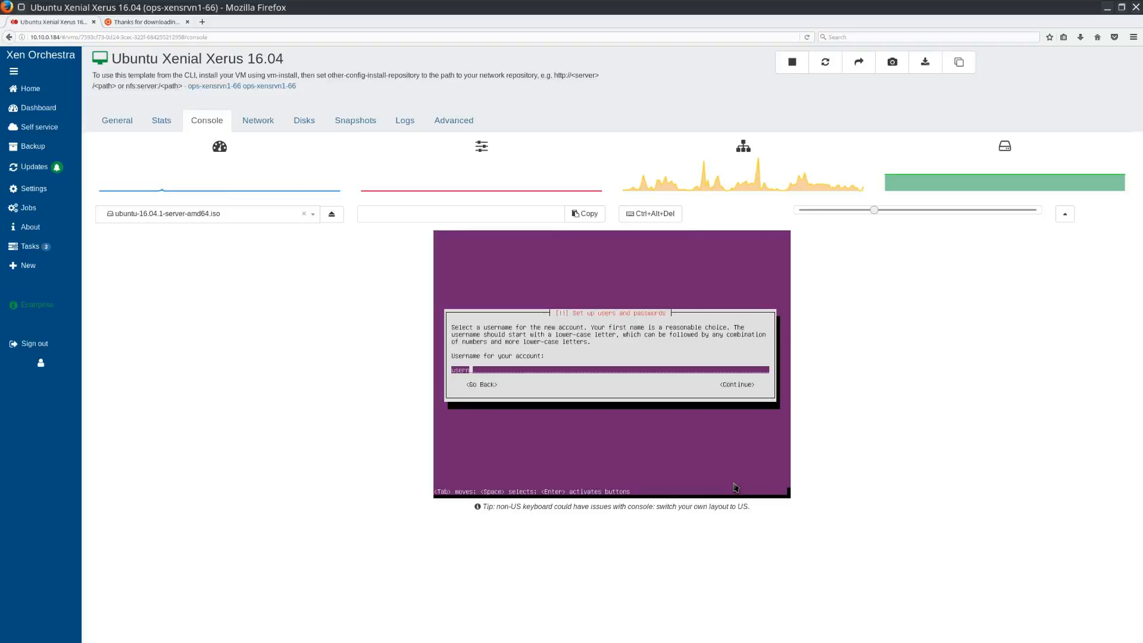
{"action": "key", "text": "Return"}
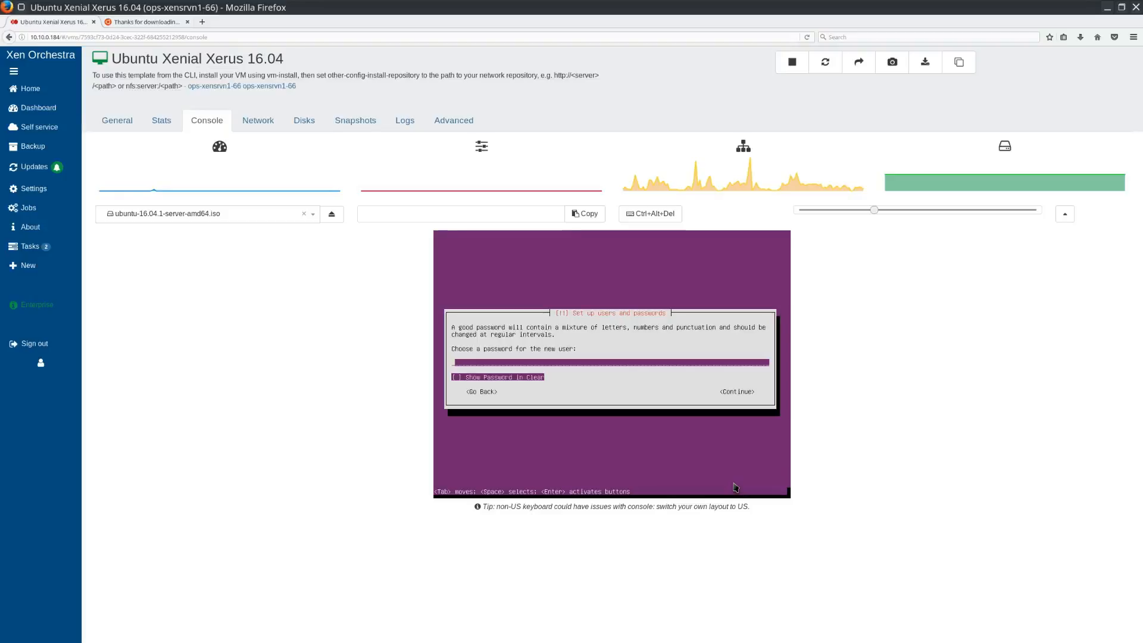
{"action": "key", "text": "Return"}
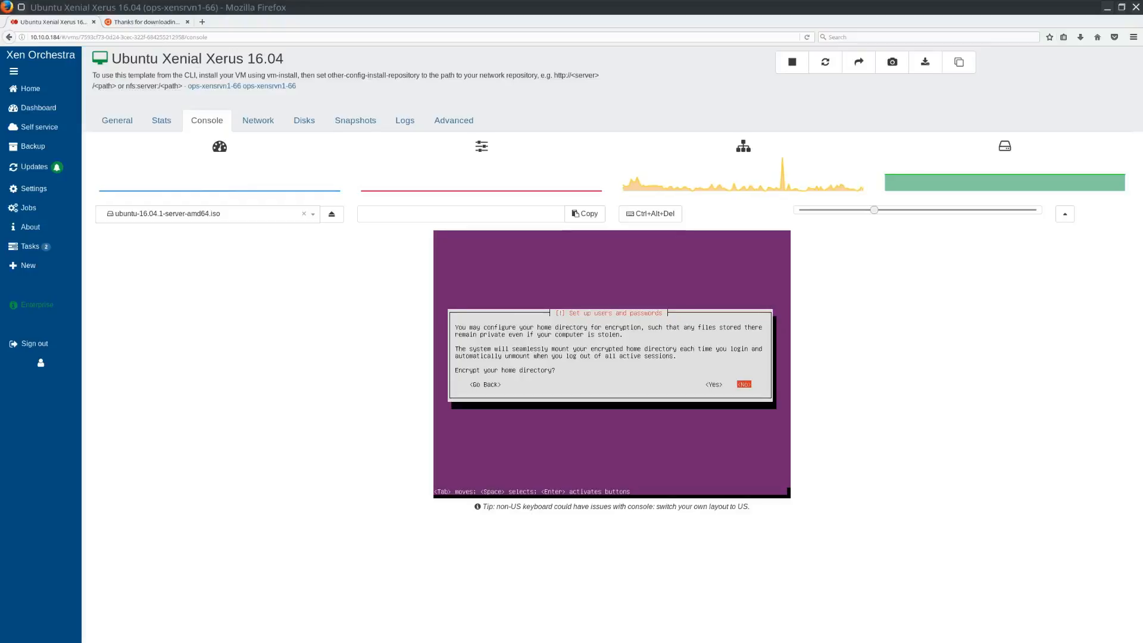
- Decline encrypting the home directory and accept America/Chicago as the time zone
{"action": "key", "text": "Return"}
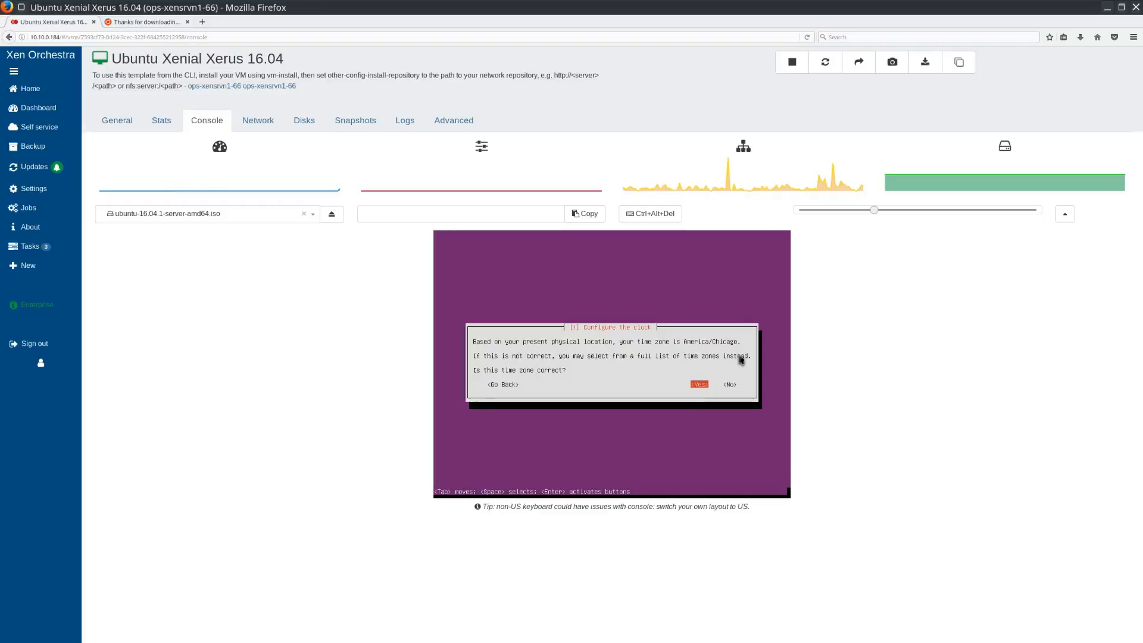
{"action": "key", "text": "Return"}
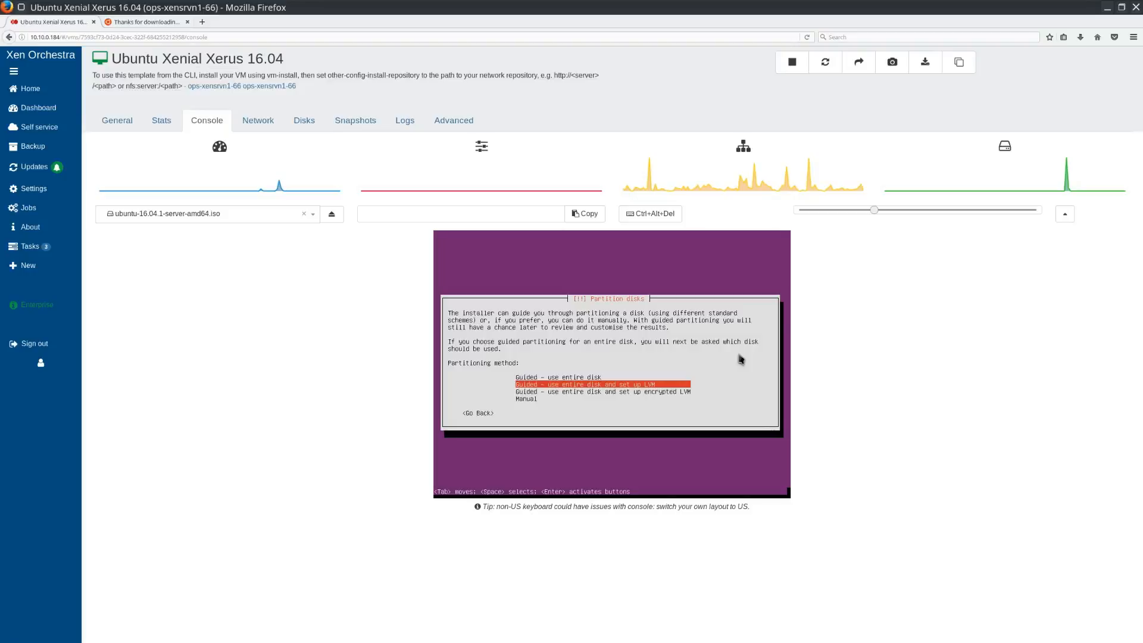
- Choose guided partitioning with LVM on the entire Virtual disk 1 (xvda) and write the partition scheme to disk
{"action": "key", "text": "Return"}
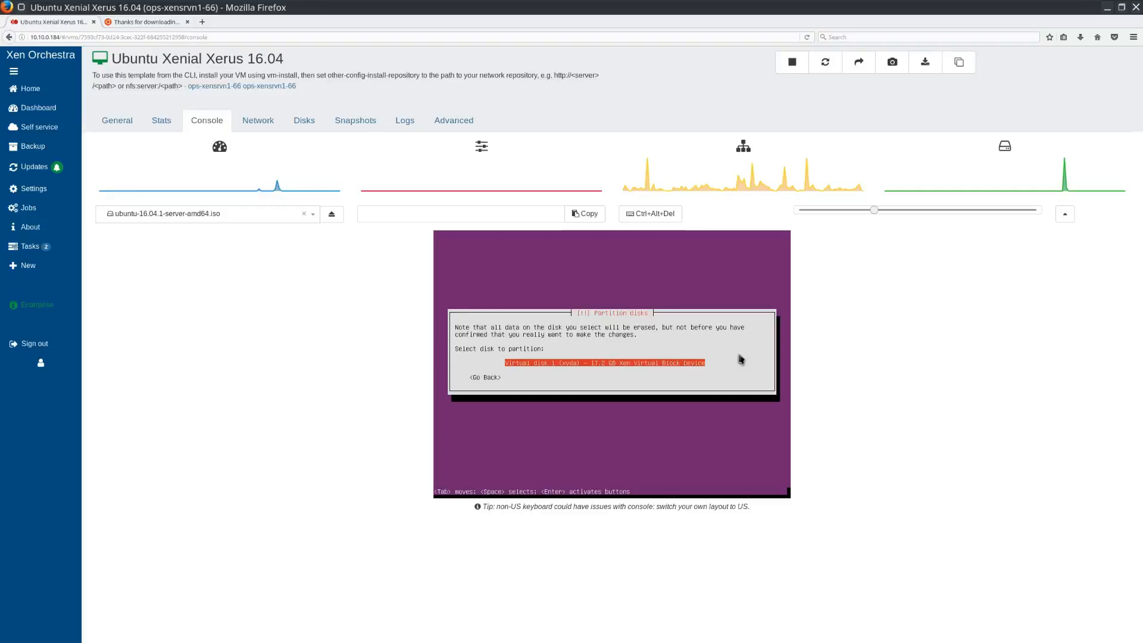
{"action": "key", "text": "Return"}
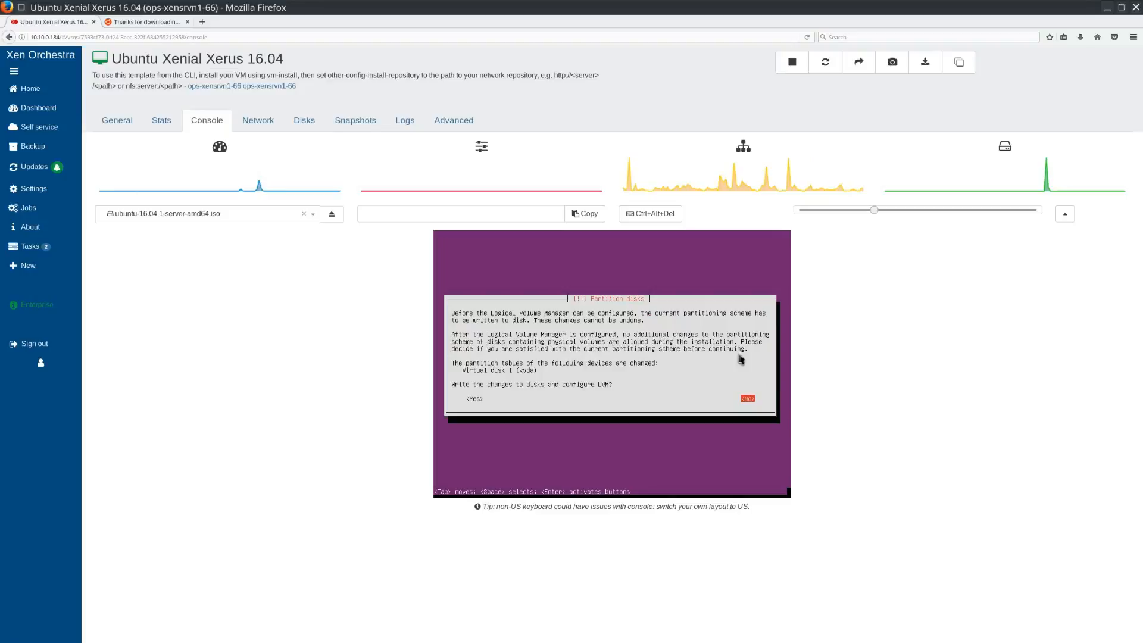
{"action": "key", "text": "Tab"}
{"action": "key", "text": "Return"}
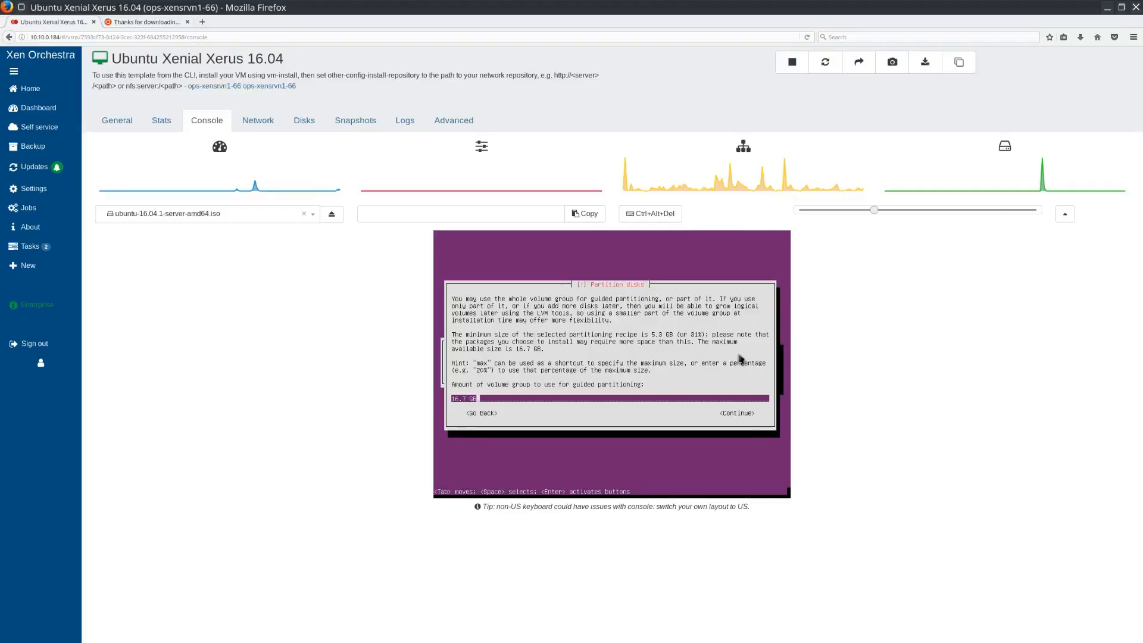
- Use 16.7 GB of the volume group for guided partitioning and write the partition changes to the disks
{"action": "key", "text": "Return"}
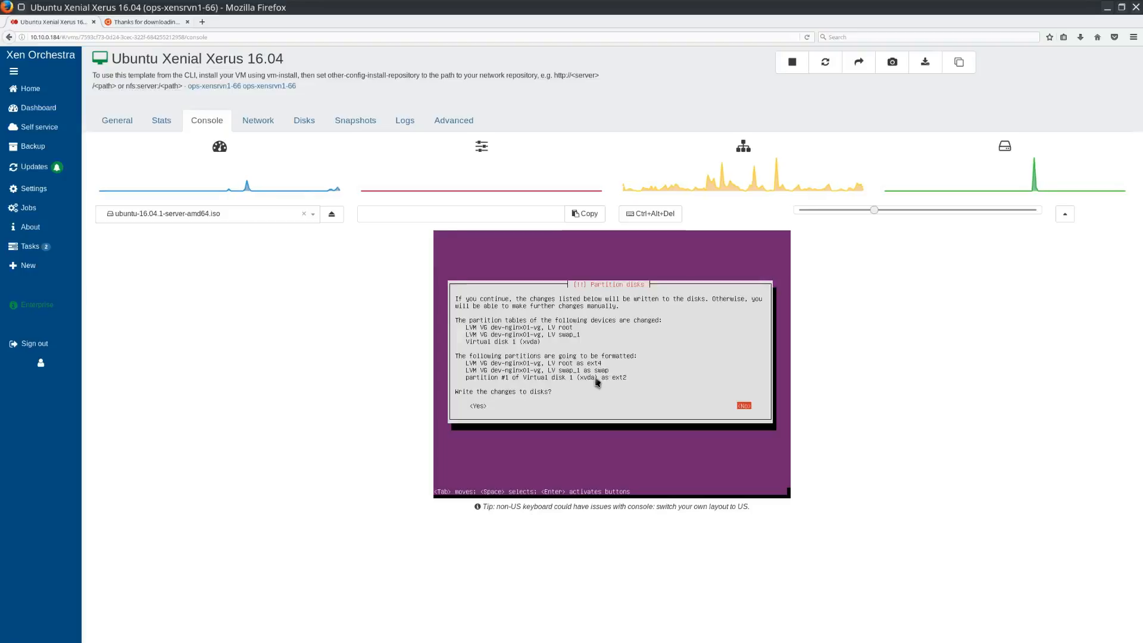
{"action": "key", "text": "Tab"}
{"action": "key", "text": "Return"}
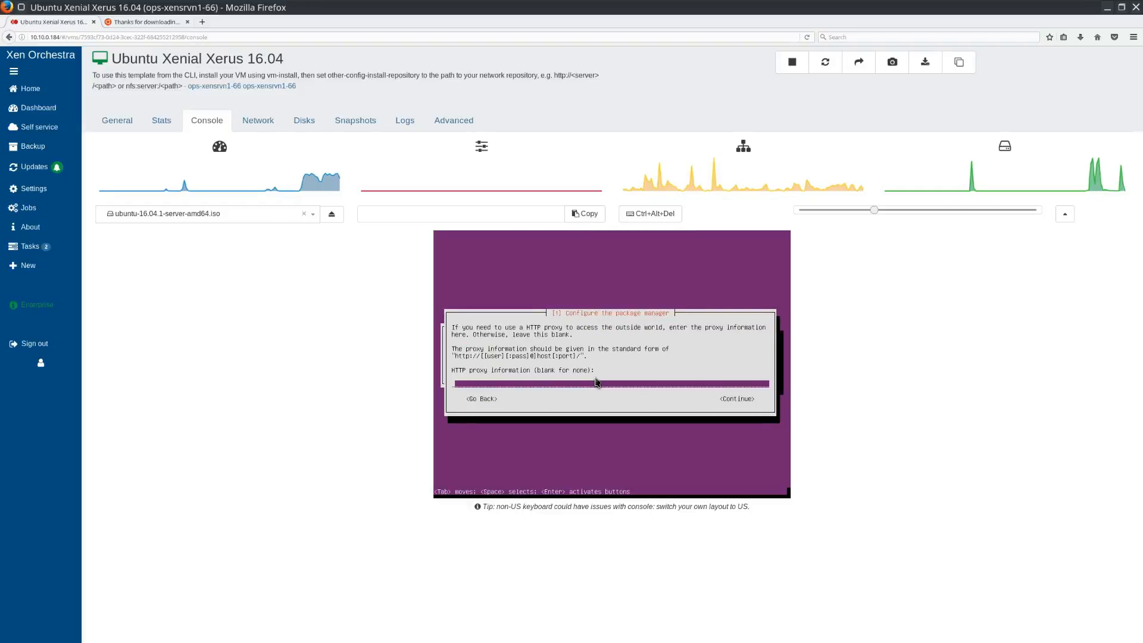
- Leave the HTTP proxy blank and choose no automatic updates for managing upgrades
{"action": "key", "text": "Tab"}
{"action": "key", "text": "Return"}
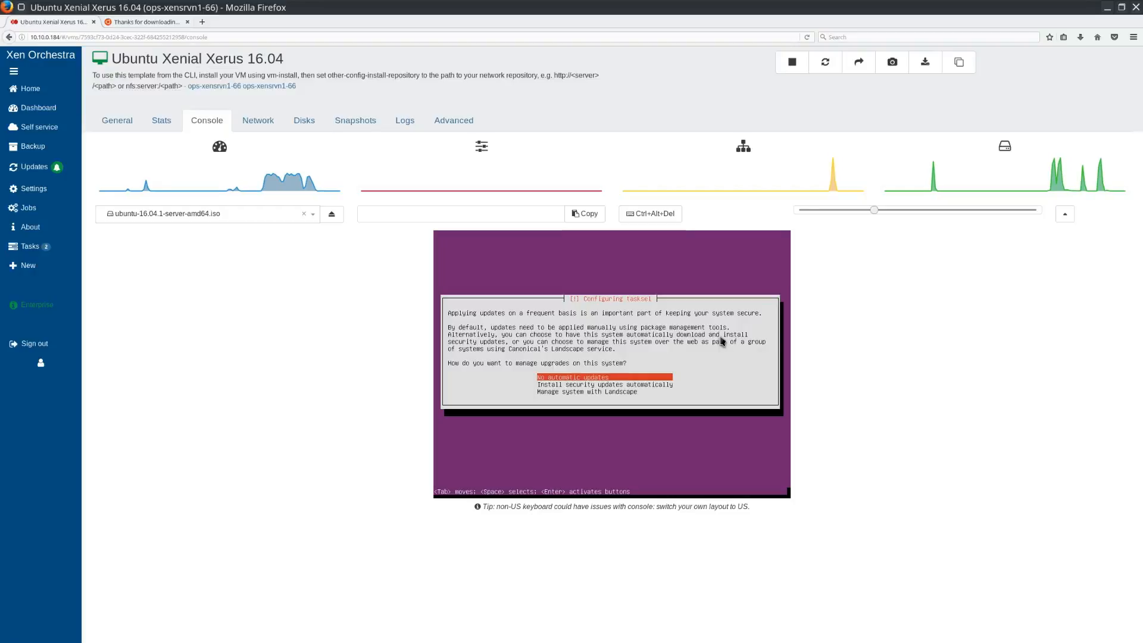
{"action": "key", "text": "Return"}
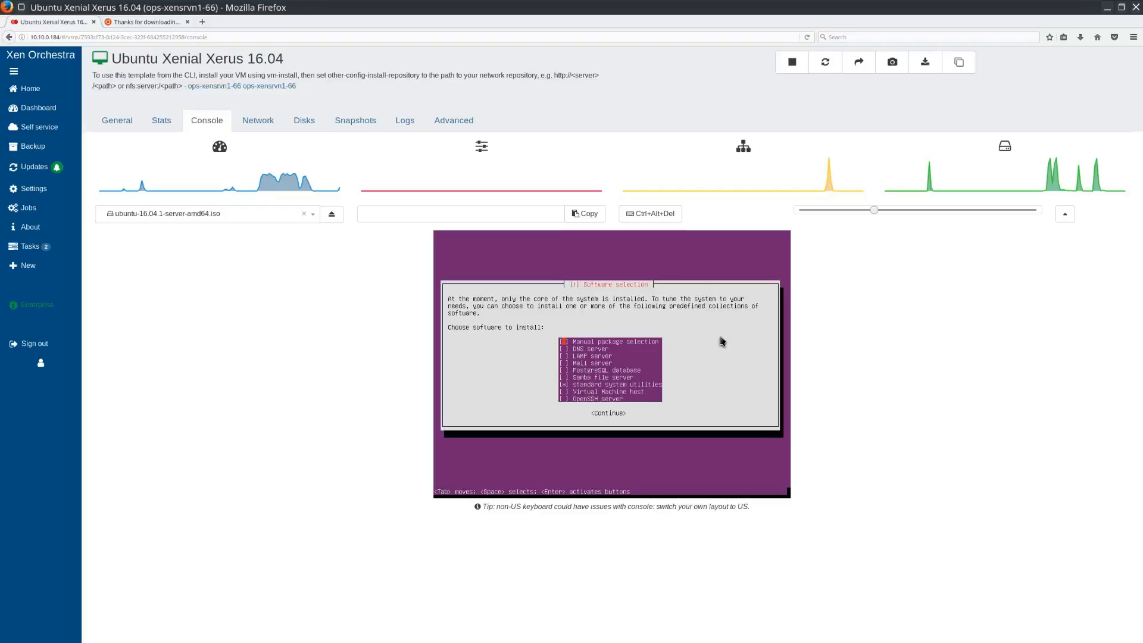
- Add OpenSSH server to the software selection alongside the standard system utilities and continue the installation
{"action": "key", "text": "Down"}
{"action": "key", "text": "space"}
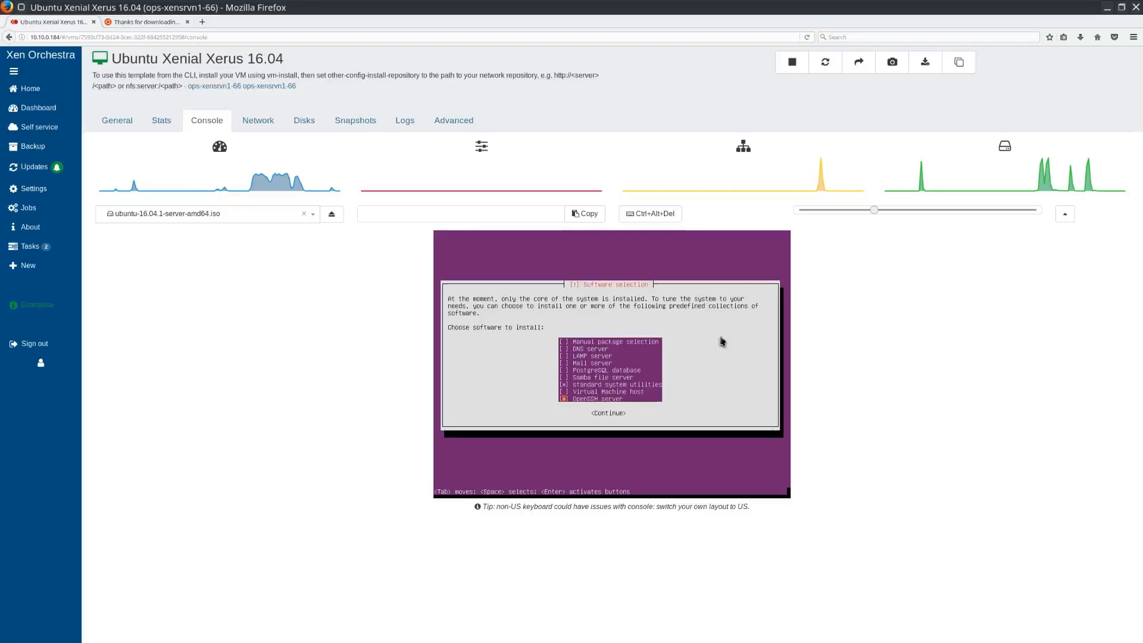
{"action": "key", "text": "Return"}
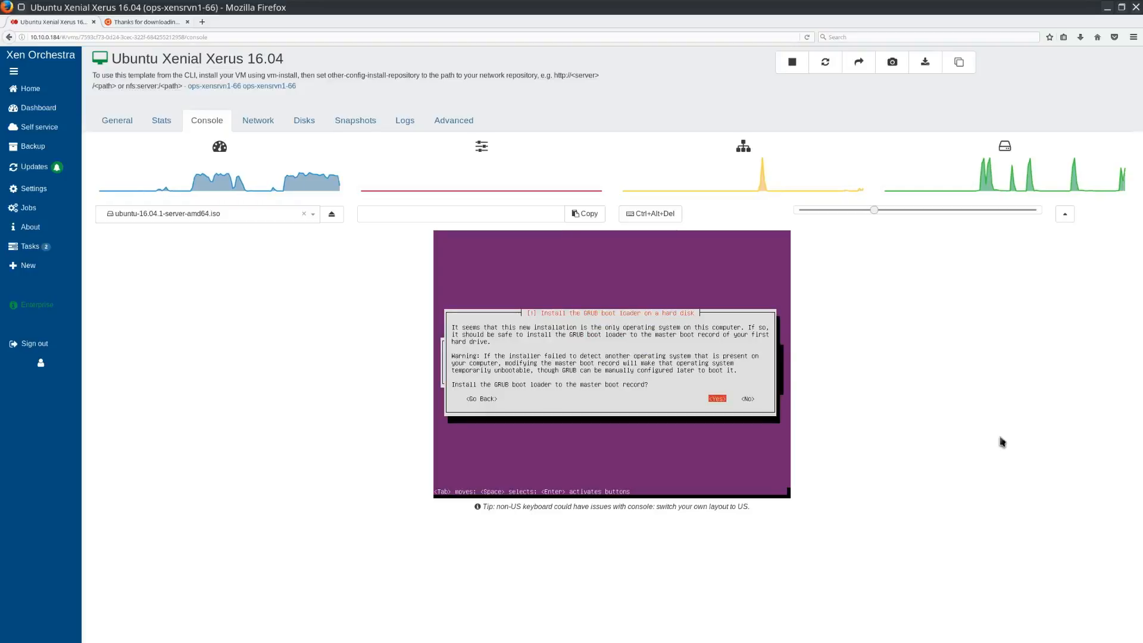
- Install the GRUB boot loader to the master boot record and finish the installation by booting into the new system
{"action": "key", "text": "Return"}
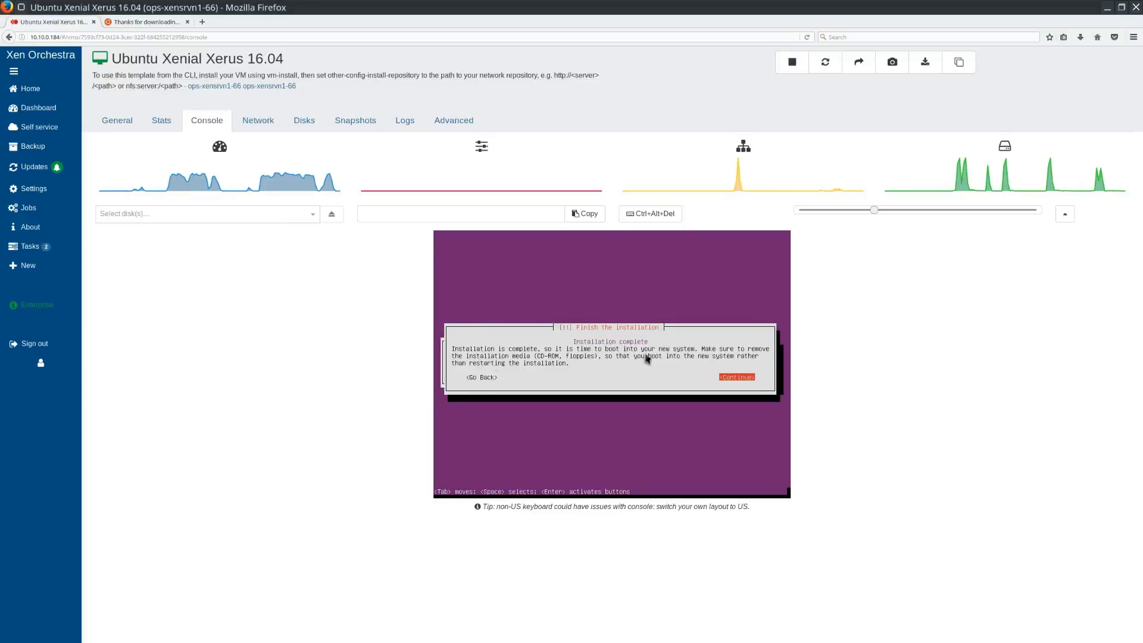
{"action": "key", "text": "Return"}
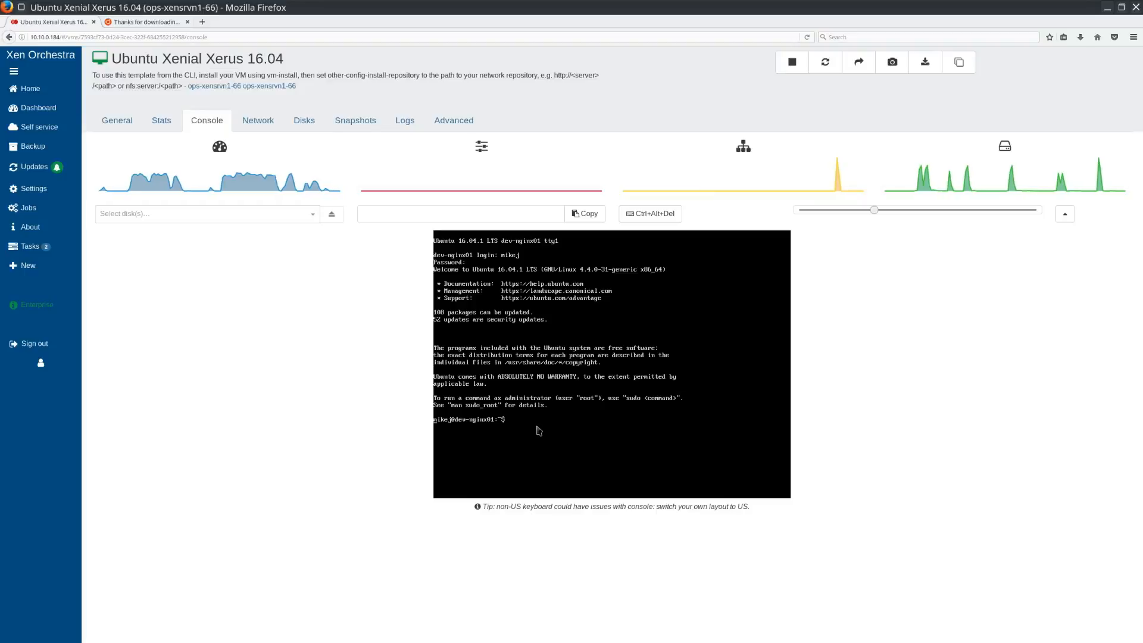
- Show the VM's network configuration with ifconfig
{"action": "key", "text": "Return"}
{"action": "type", "text": "ifconfig"}
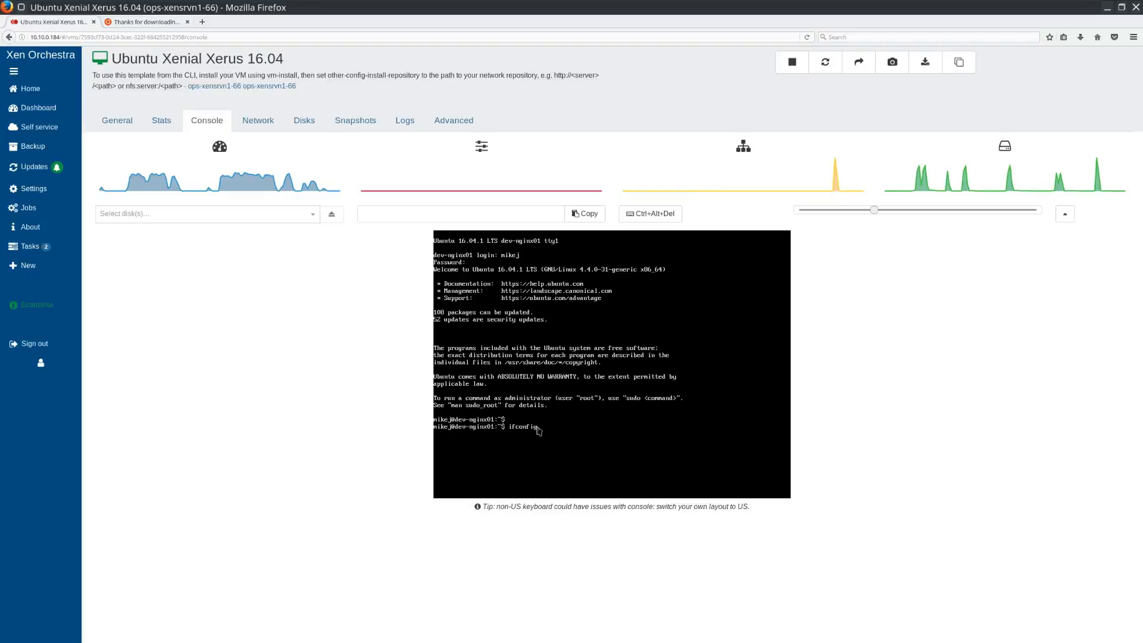
{"action": "key", "text": "Return"}
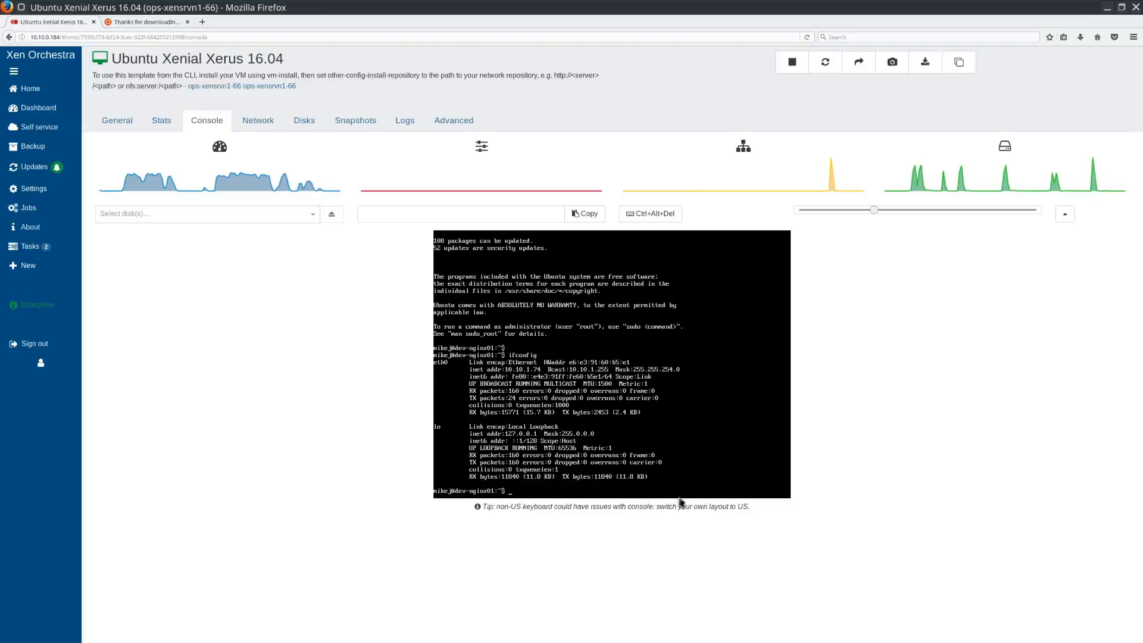
- Insert guest-tools.iso from XenServer Tools into the VM's virtual disc drive
{"action": "left_click", "coordinate": [314, 217]}
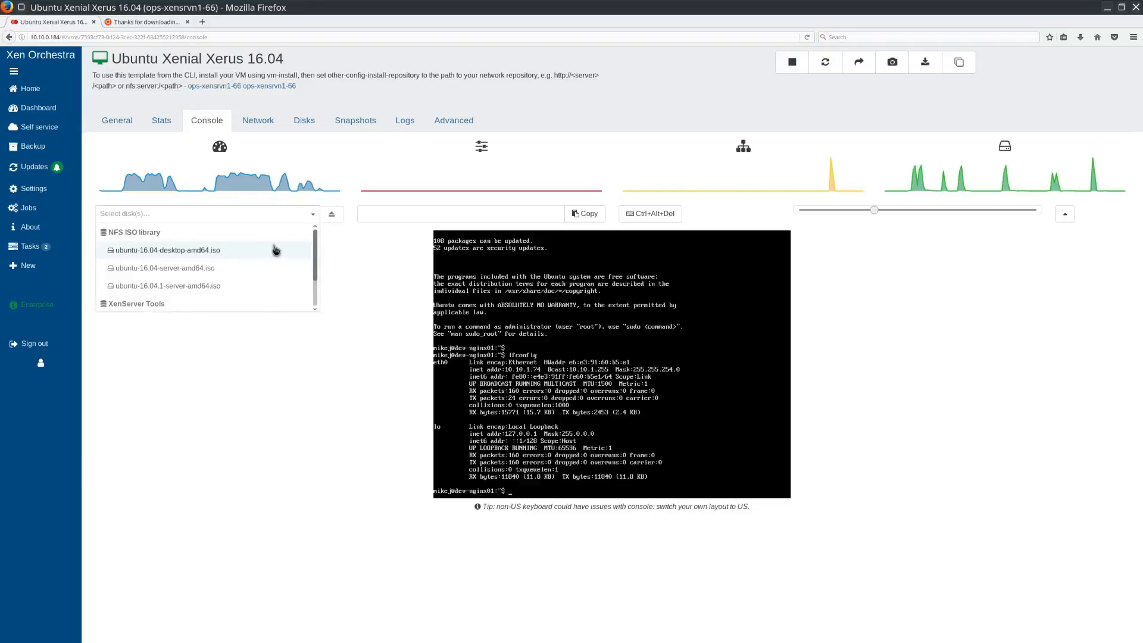
{"action": "scroll", "coordinate": [292, 248], "scroll_direction": "down", "scroll_amount": 2}
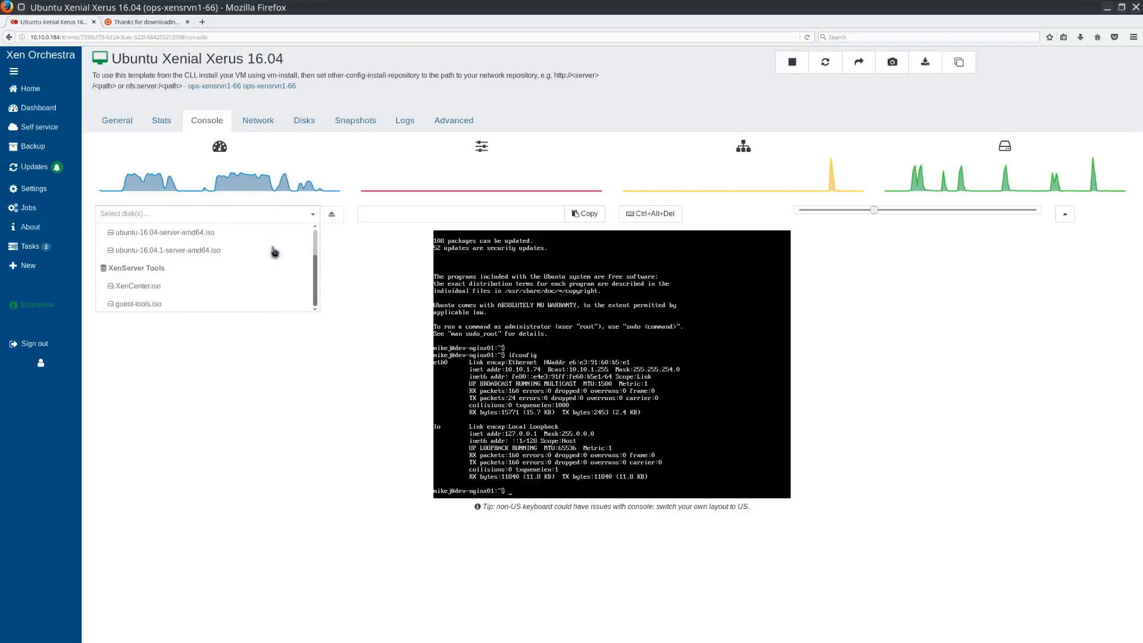
{"action": "left_click", "coordinate": [168, 304]}
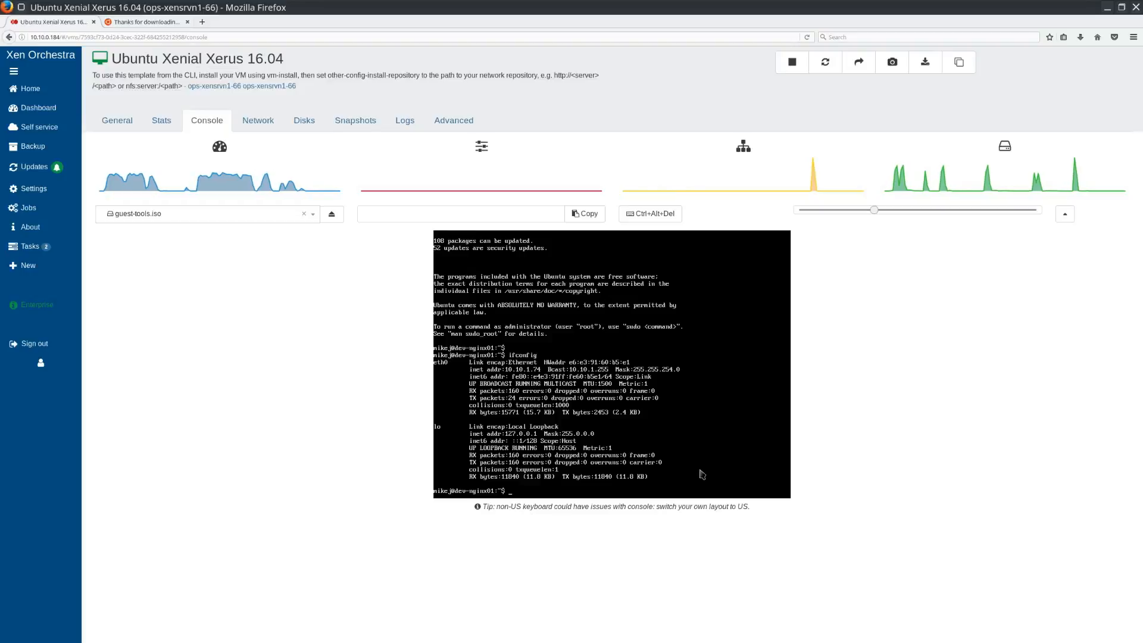
{"action": "type", "text": "mkid"}
{"action": "key", "text": "BackSpace"}
{"action": "key", "text": "BackSpace"}
{"action": "key", "text": "BackSpace"}
{"action": "key", "text": "BackSpace"}
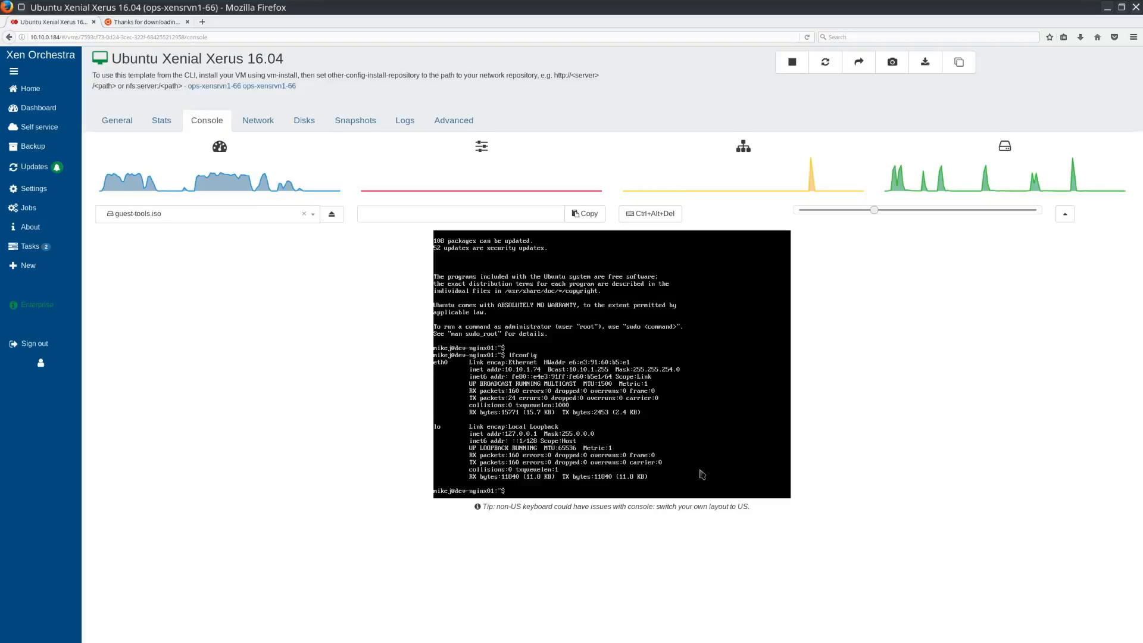
- Create the directory /tmp/cdrom with sudo mkdir and authenticate with the account password
{"action": "type", "text": "sudo"}
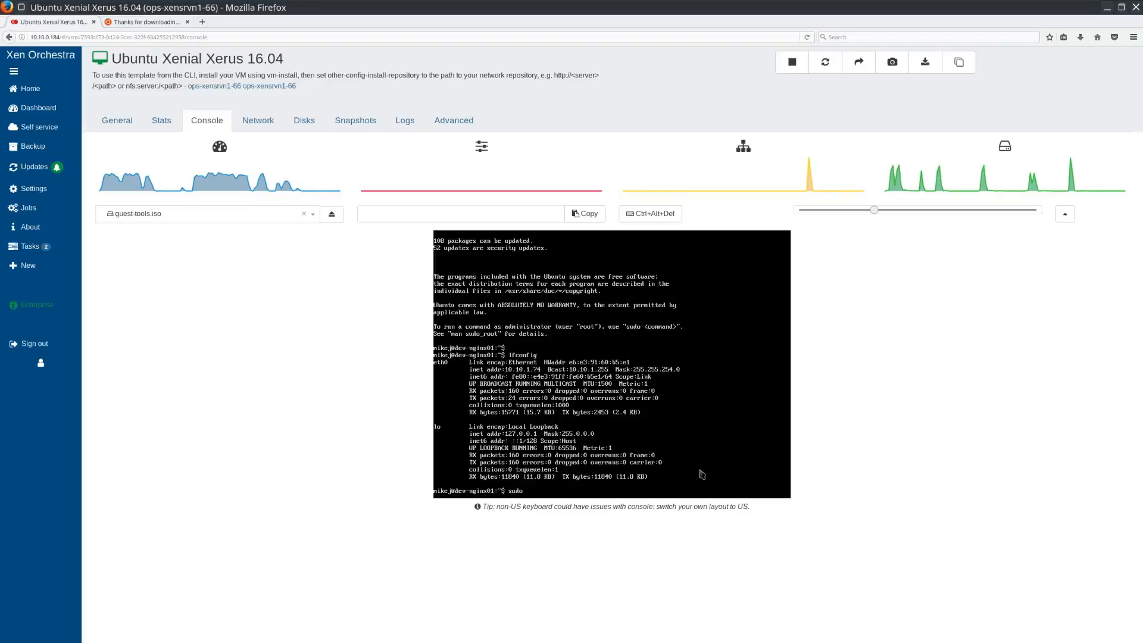
{"action": "type", "text": " mkdir /tmp"}
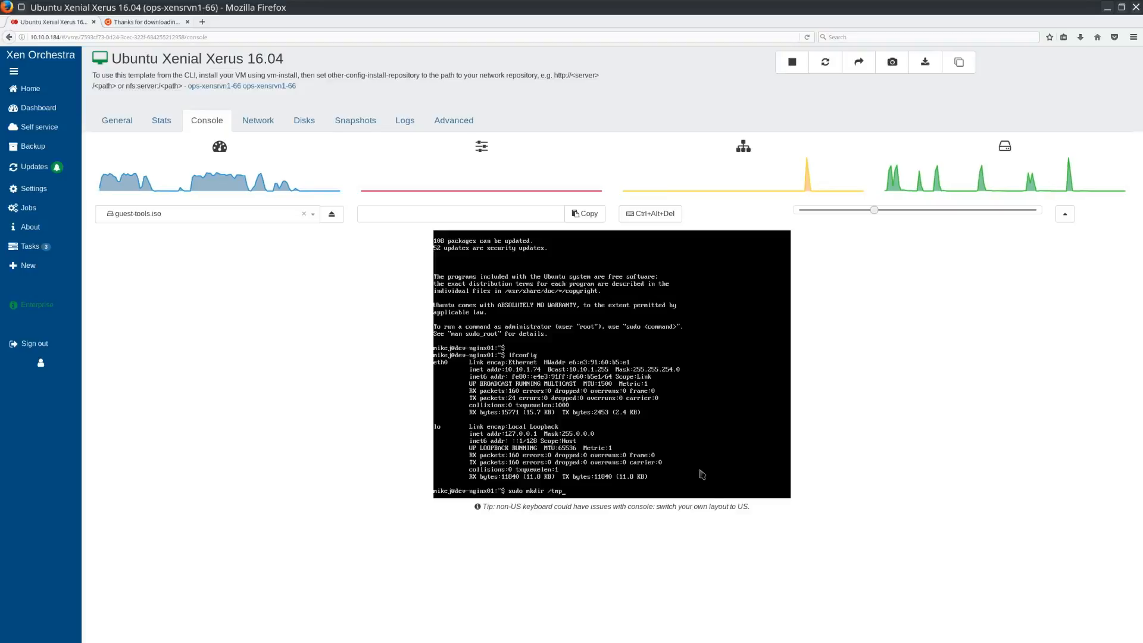
{"action": "type", "text": "cdrom"}
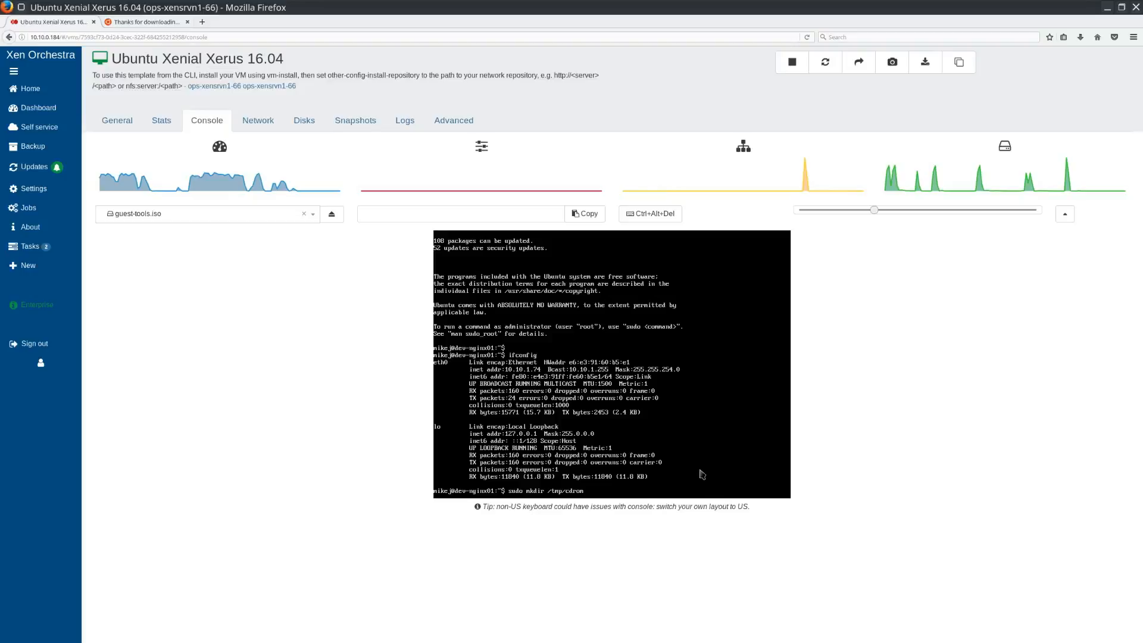
{"action": "key", "text": "Return"}
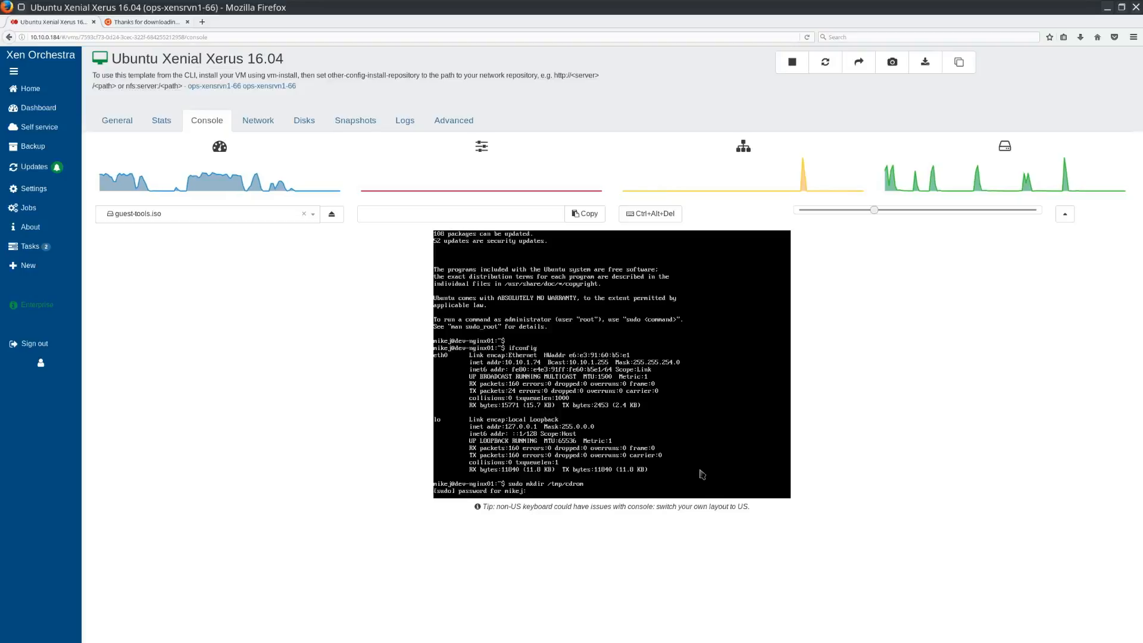
{"action": "key", "text": "Return"}
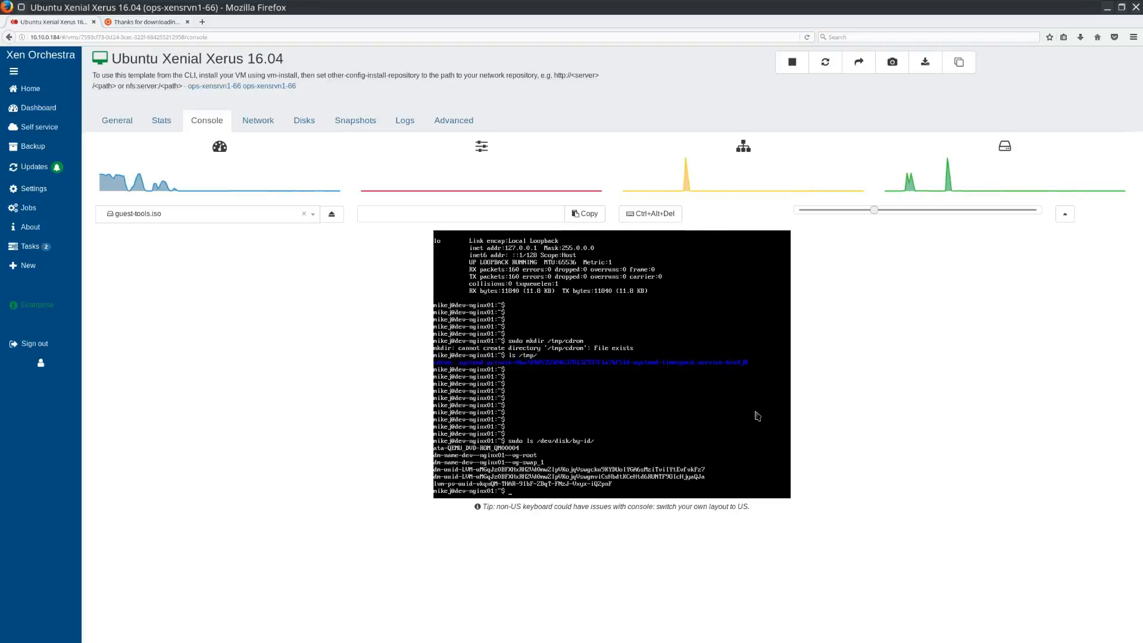
- Mount /dev/disk/by-id/ata-QEMU_DVD-ROM_QM00004 on /tmp/cdrom using sudo
{"action": "type", "text": "udo mount"}
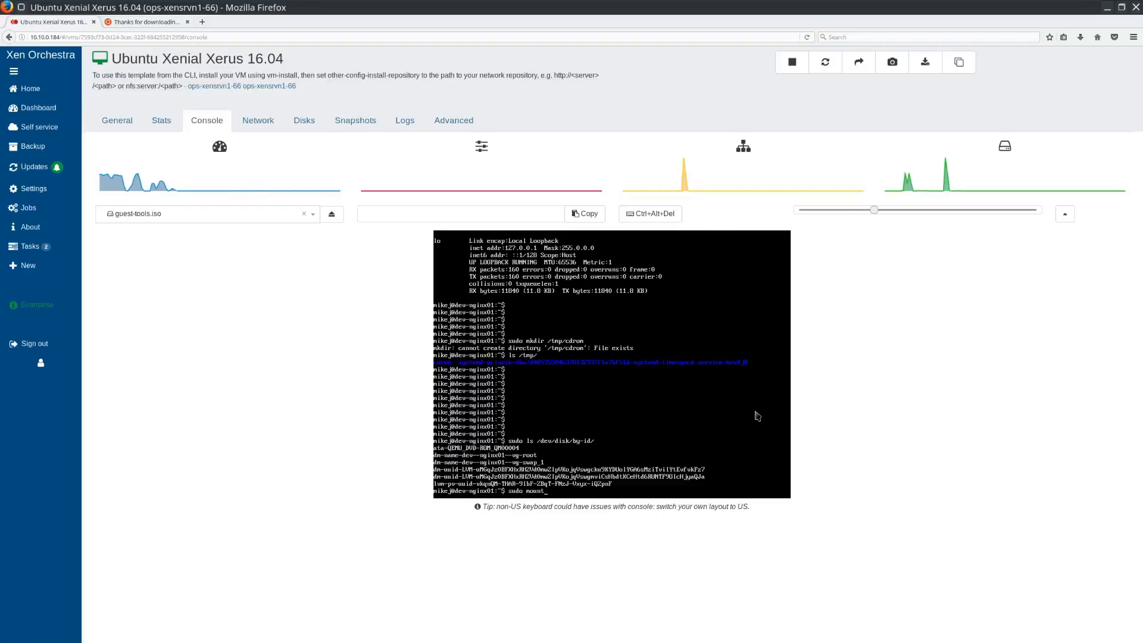
{"action": "type", "text": " /dev/"}
{"action": "type", "text": "disk/"}
{"action": "type", "text": "byi"}
{"action": "type", "text": "-"}
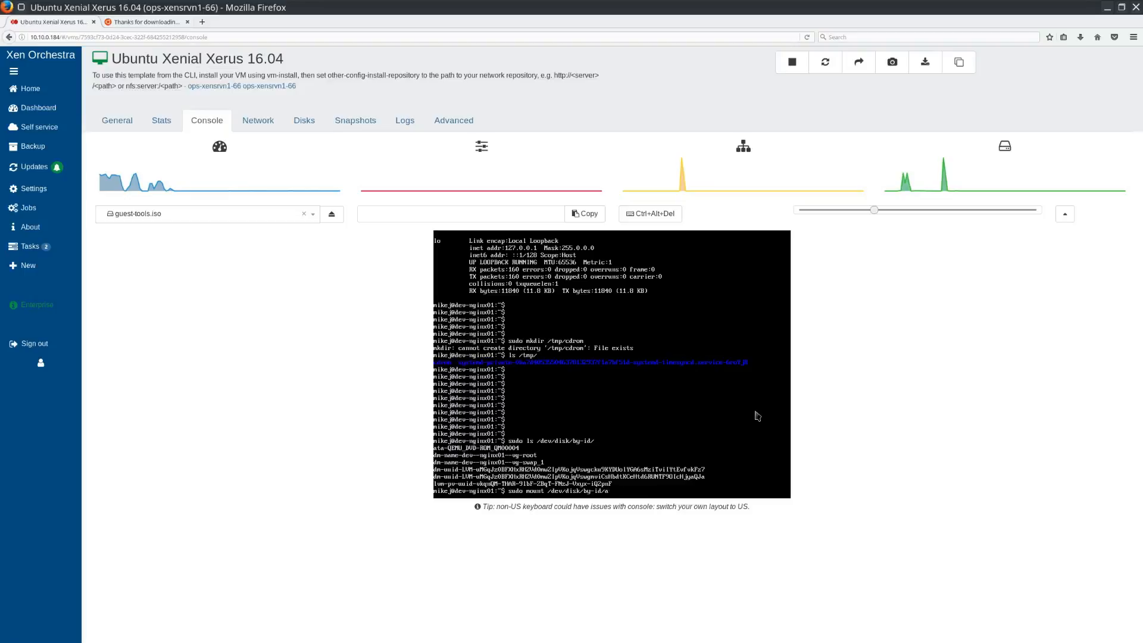
{"action": "type", "text": "id/a"}
{"action": "key", "text": "Tab"}
{"action": "type", "text": "/t"}
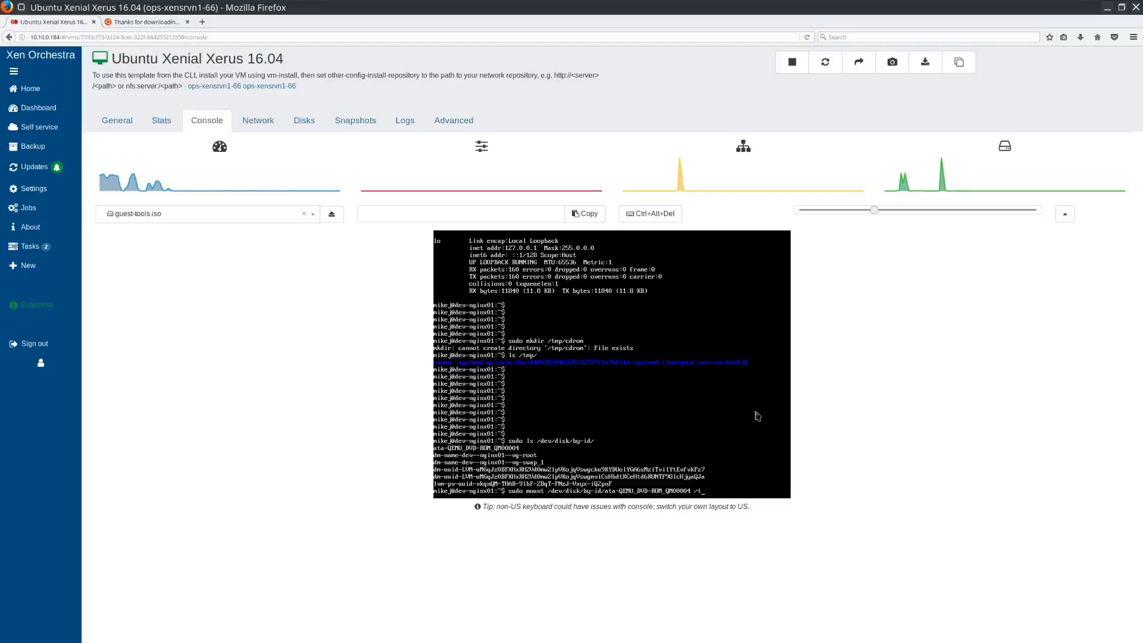
{"action": "type", "text": "mp/cdrom/"}
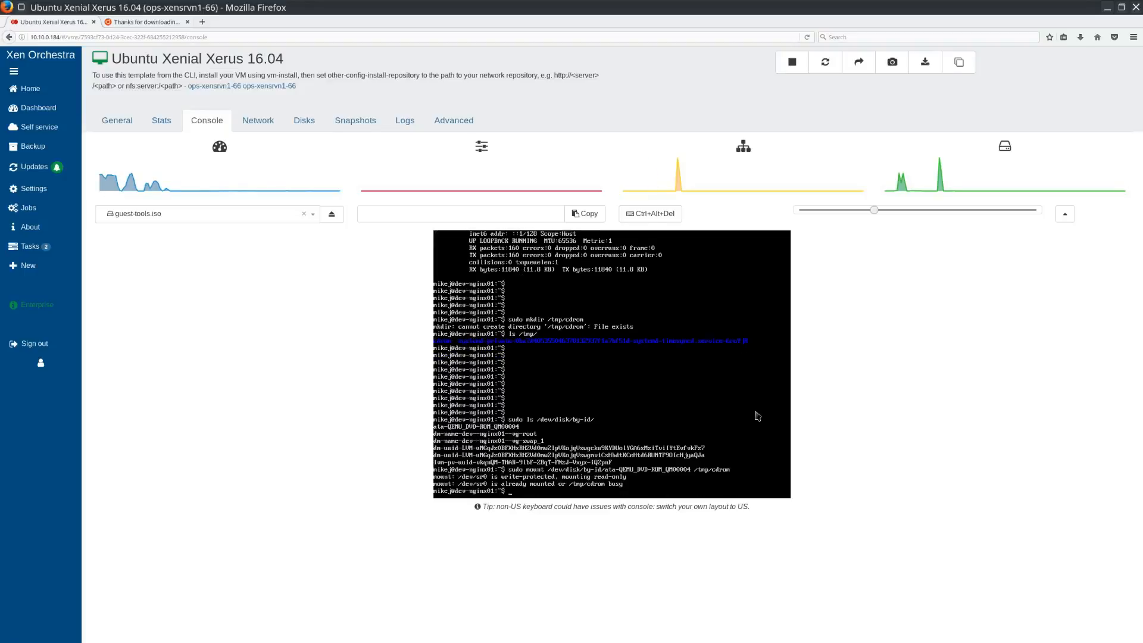
{"action": "key", "text": "Return"}
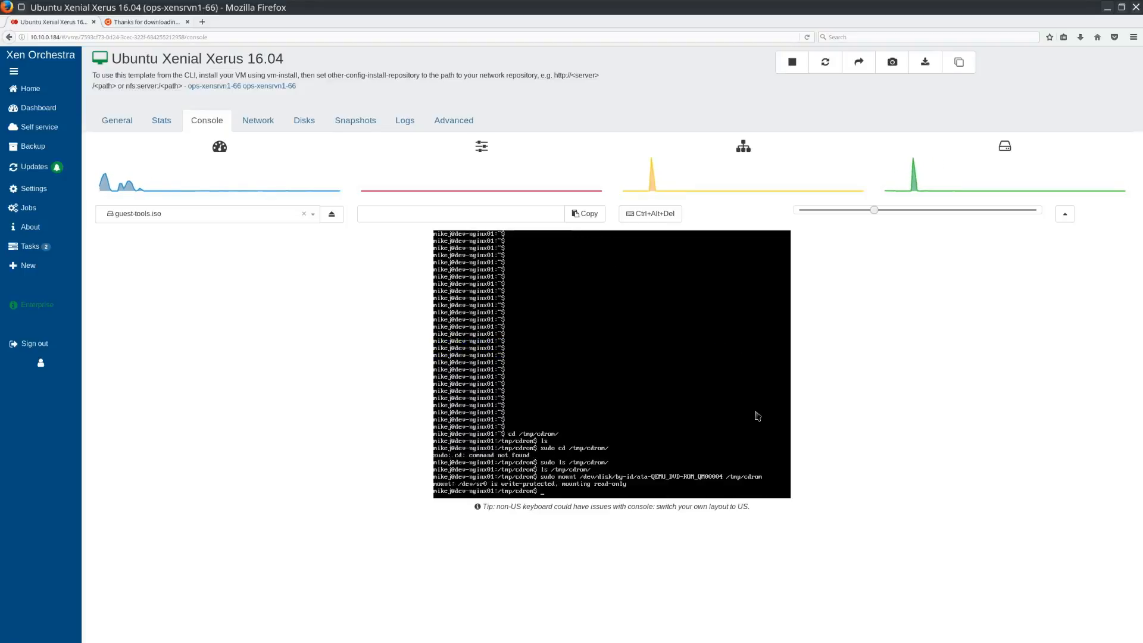
- Repeat the DVD drive mount command and list the contents of /tmp/cdrom/
{"action": "key", "text": "Up"}
{"action": "key", "text": "Up"}
{"action": "key", "text": "Return"}
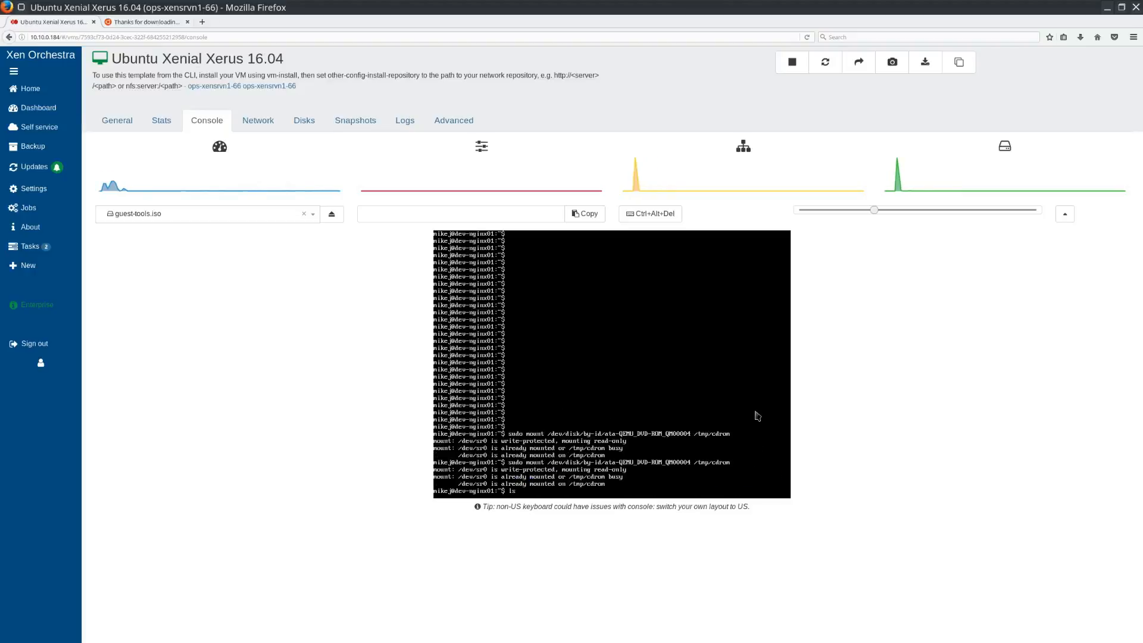
{"action": "type", "text": "tmp/cdrom/"}
{"action": "key", "text": "Return"}
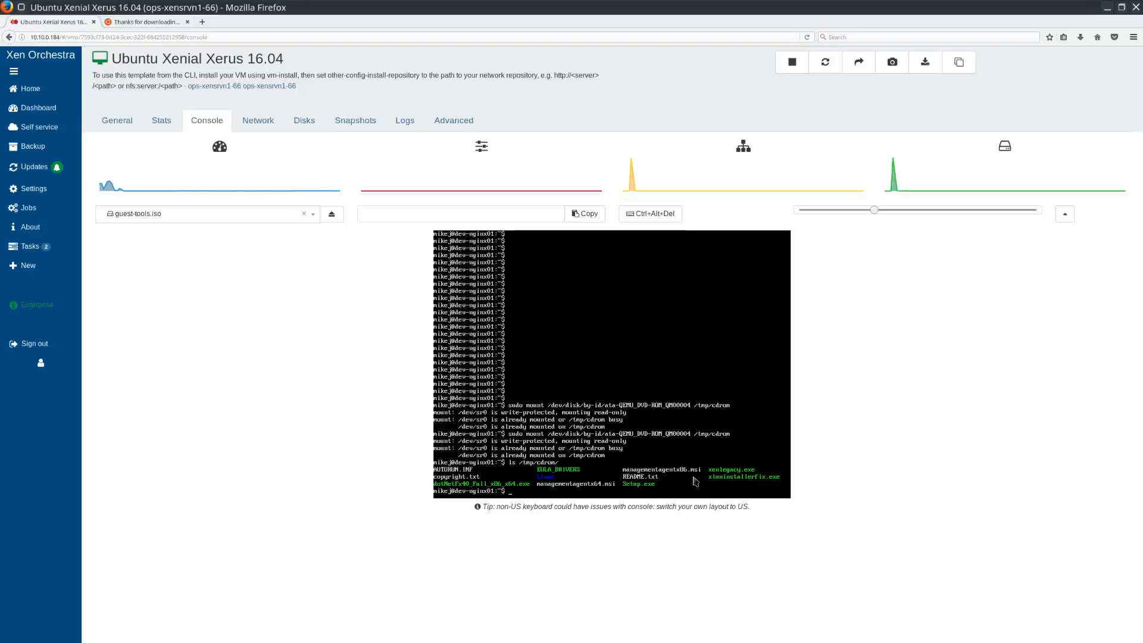
- Run /tmp/cdrom/Linux/install.sh with sudo and agree to installing the xe-guest-utilities package
{"action": "type", "text": "sudo /tmp/"}
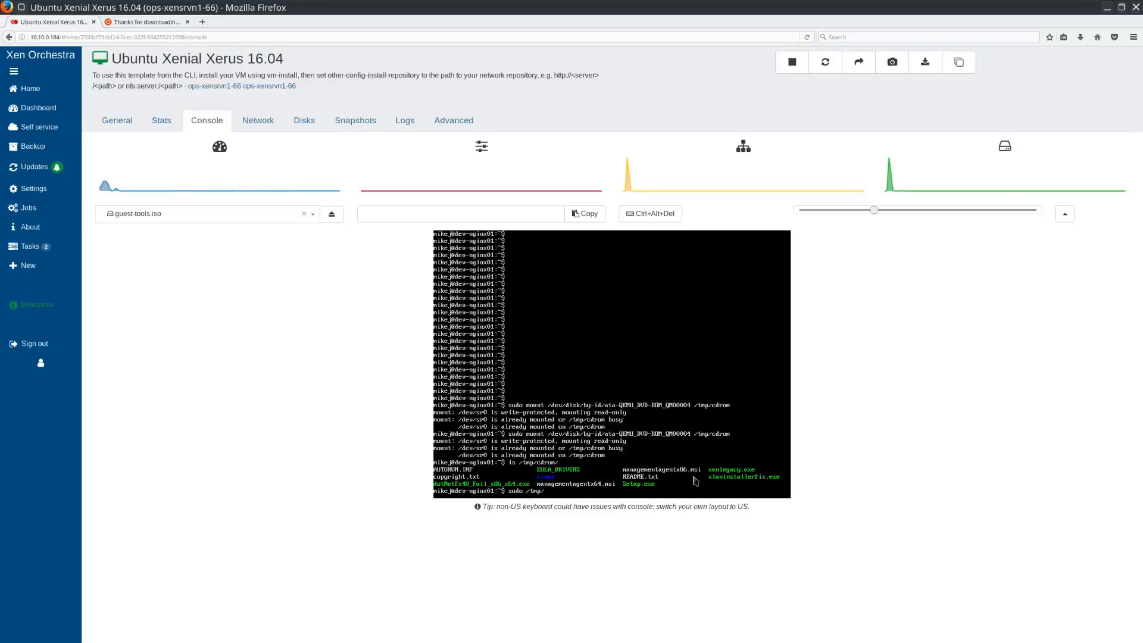
{"action": "type", "text": "cdrom//Linux/"}
{"action": "key", "text": "Tab"}
{"action": "key", "text": "Tab"}
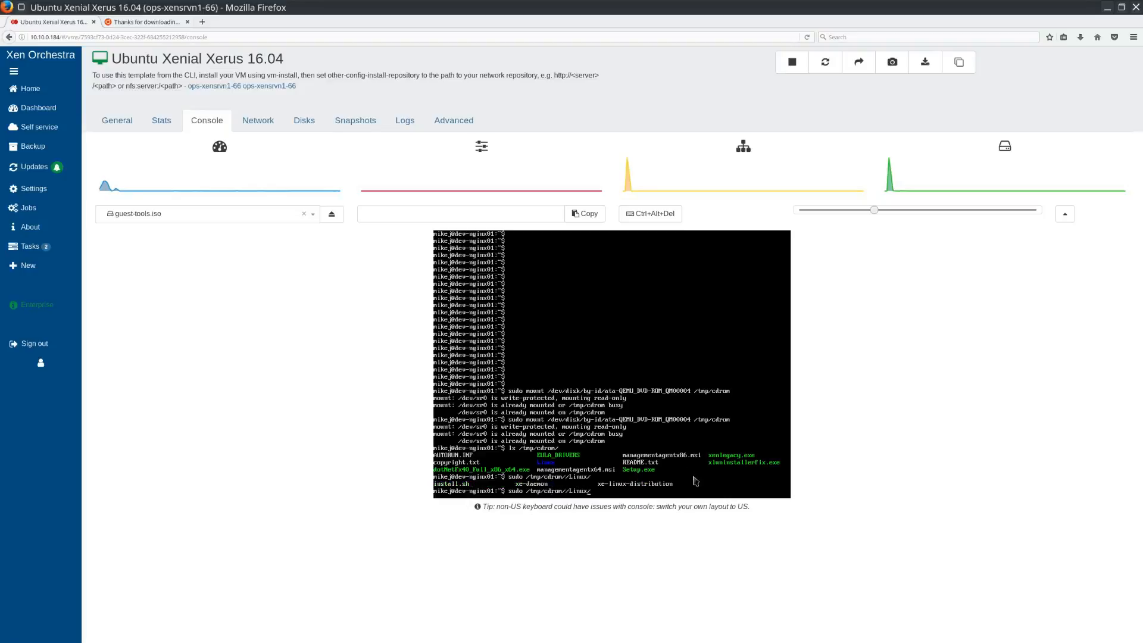
{"action": "key", "text": "Left"}
{"action": "key", "text": "Left"}
{"action": "key", "text": "BackSpace"}
{"action": "key", "text": "Right"}
{"action": "type", "text": "install.sh"}
{"action": "key", "text": "Return"}
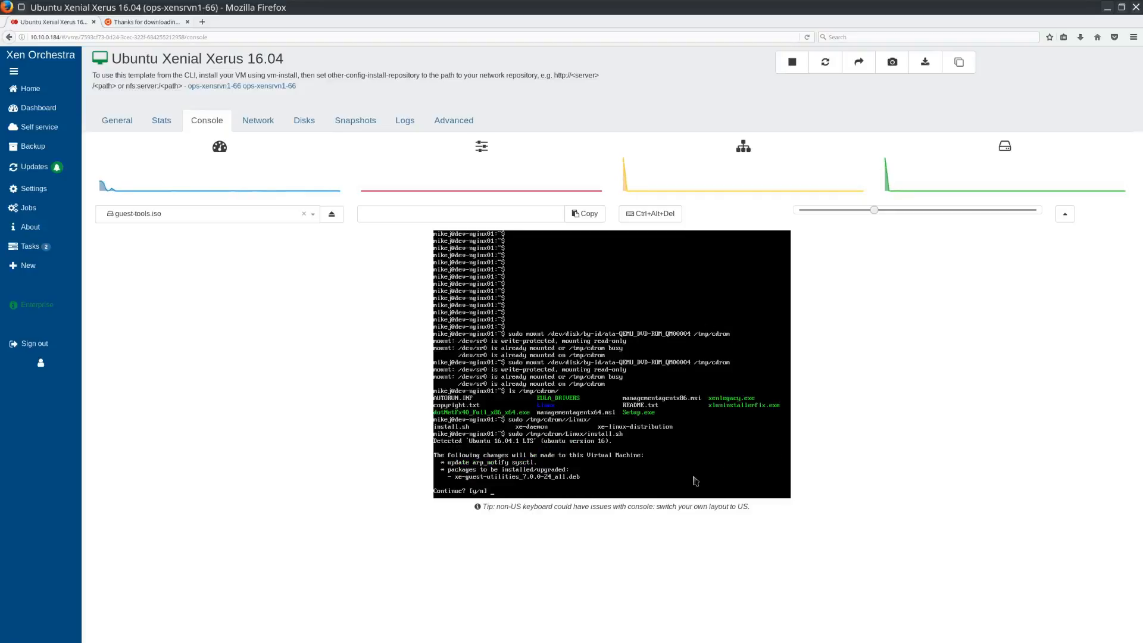
{"action": "type", "text": "y"}
{"action": "key", "text": "Return"}
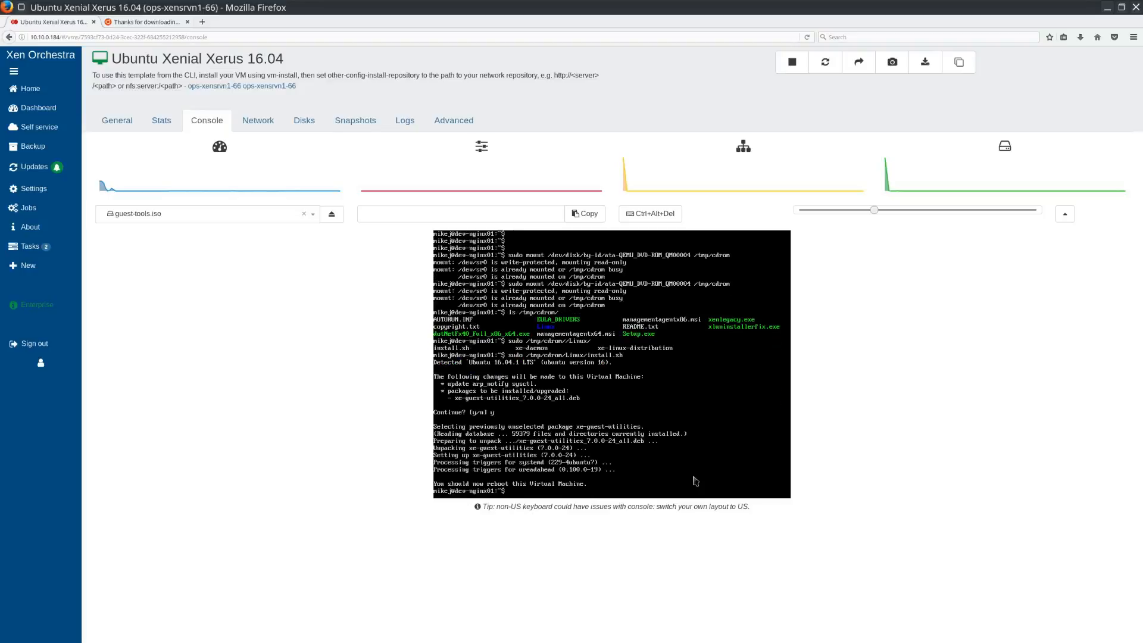
- Check the network interfaces again with ifconfig after the guest utilities installation
{"action": "key", "text": "Return"}
{"action": "key", "text": "Return"}
{"action": "key", "text": "Return"}
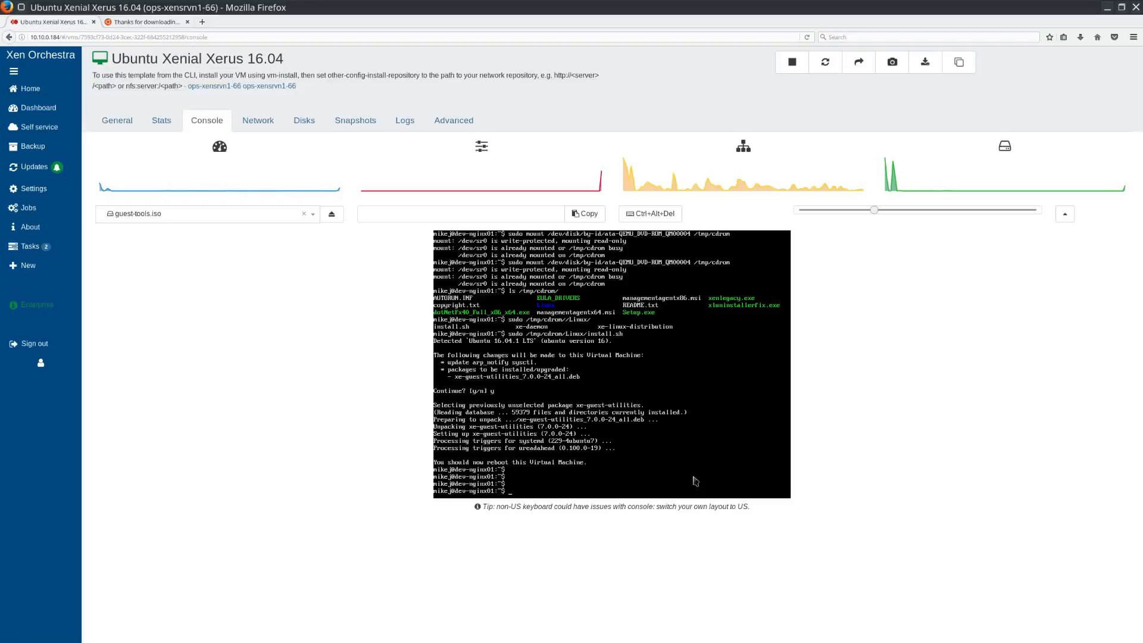
{"action": "type", "text": "ifconfig"}
{"action": "key", "text": "Return"}
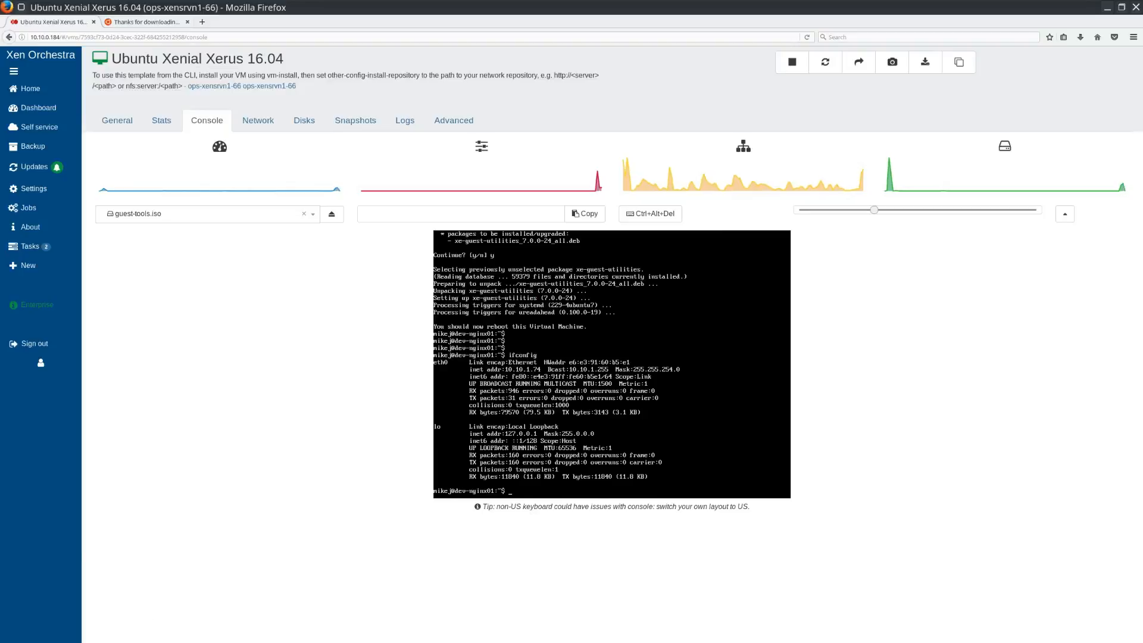
- In Konsole, connect to 10.10.1.74 over SSH, accept the host key, enter the account password, and clear the terminal
{"action": "key", "text": "alt+Tab"}
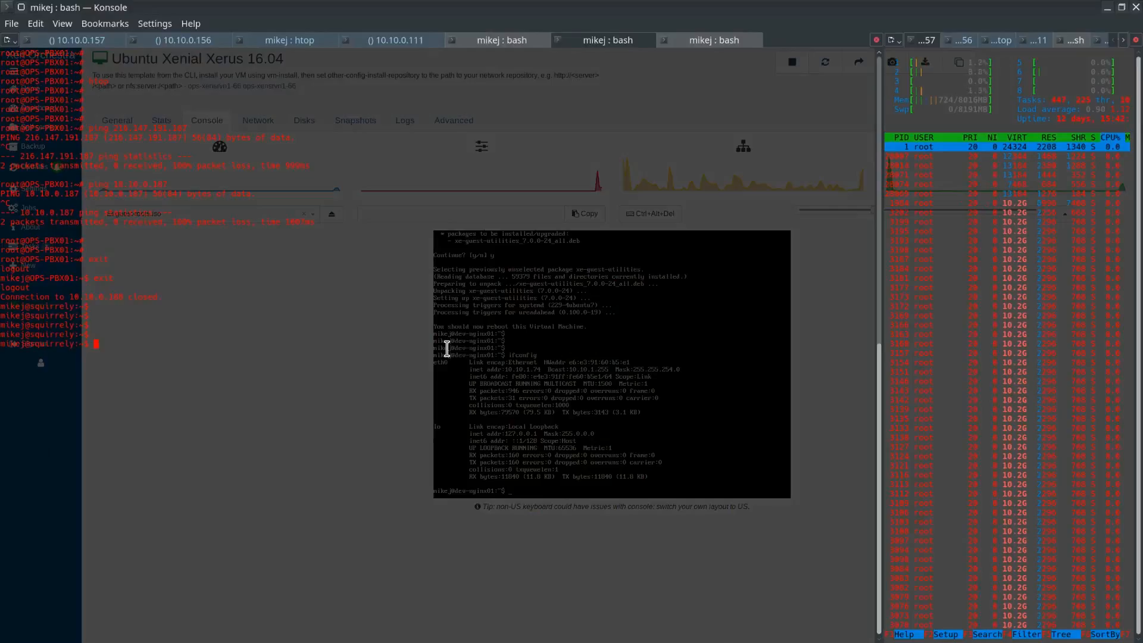
{"action": "type", "text": "ssh 10.10.1.74"}
{"action": "key", "text": "Return"}
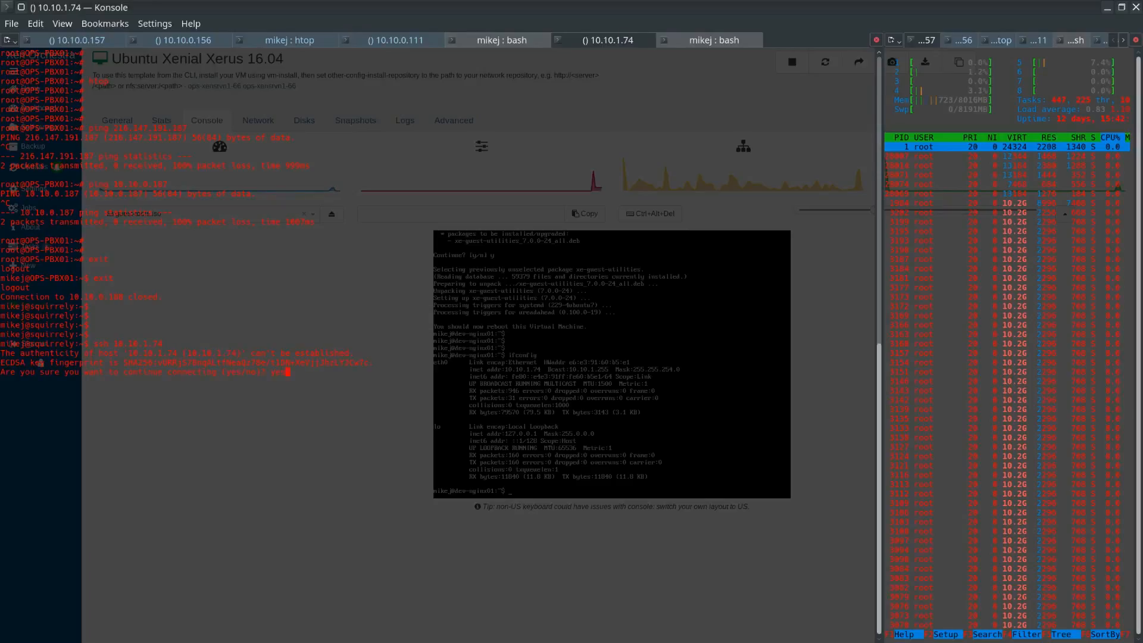
{"action": "type", "text": "yes"}
{"action": "key", "text": "Return"}
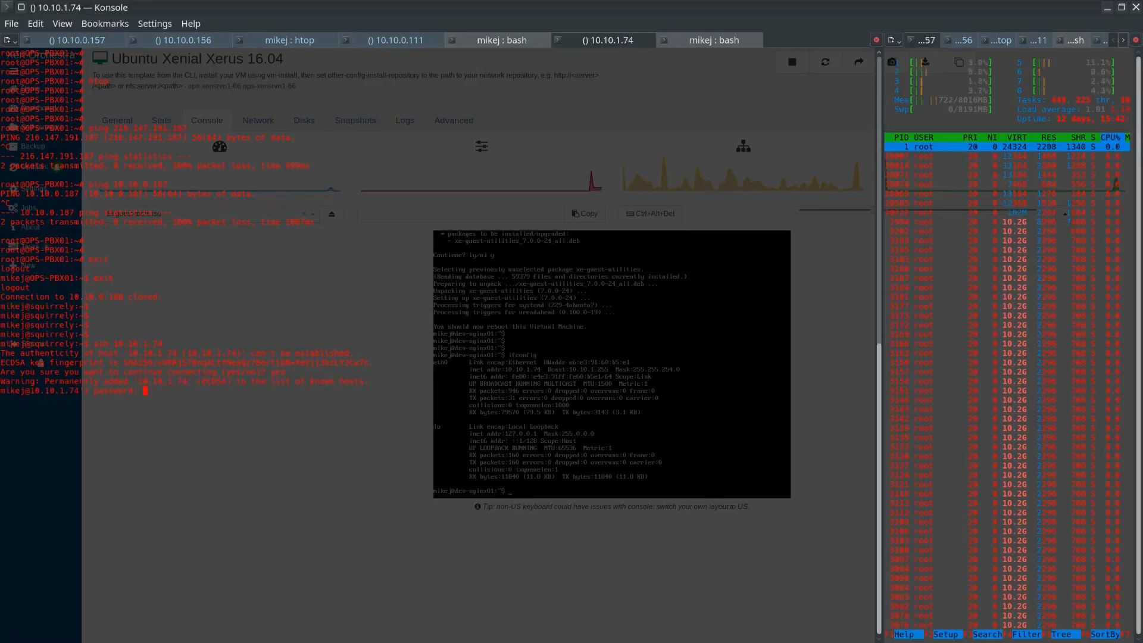
{"action": "key", "text": "Return"}
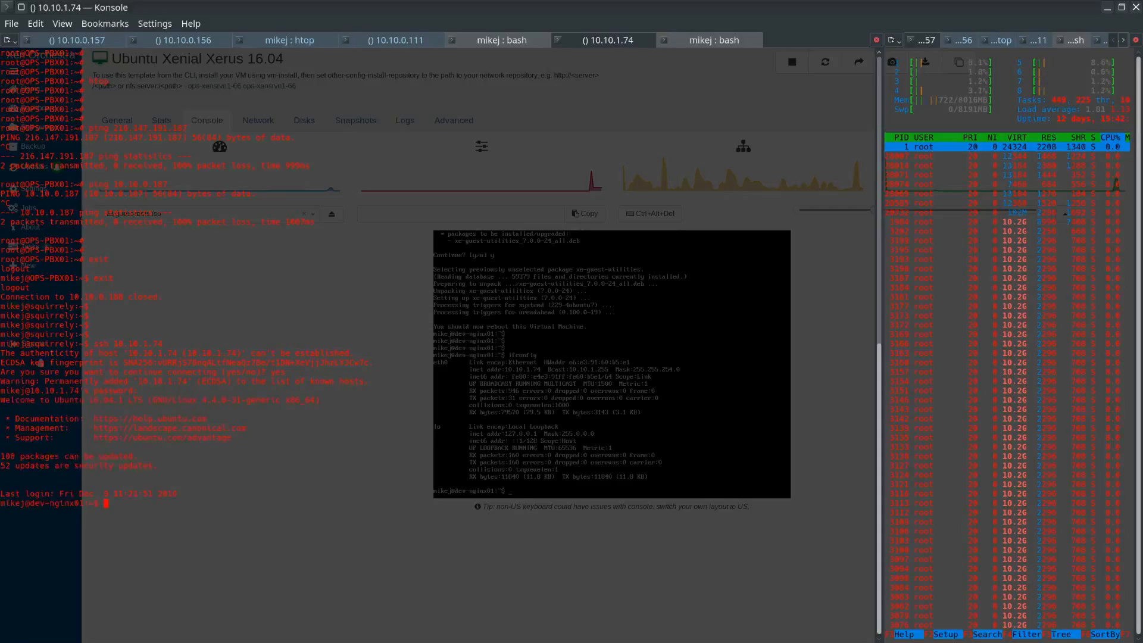
{"action": "key", "text": "Return"}
{"action": "key", "text": "Return"}
{"action": "key", "text": "ctrl+l"}
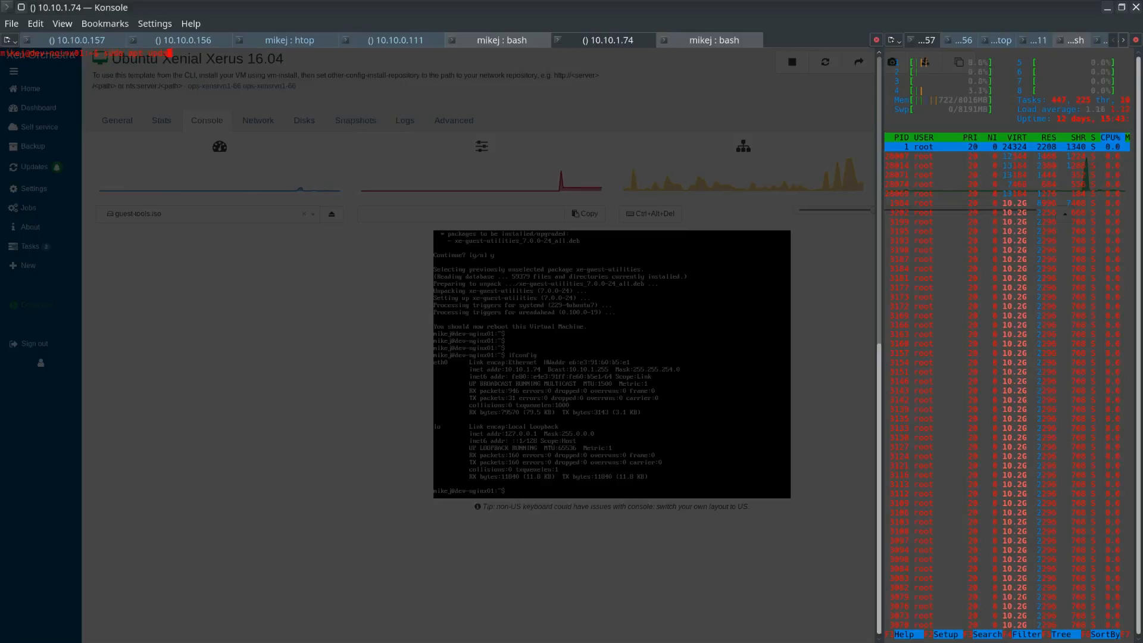
- Update the package lists with sudo apt update, and install all available upgrades with sudo apt upgrade, agreeing to continue
{"action": "key", "text": "Return"}
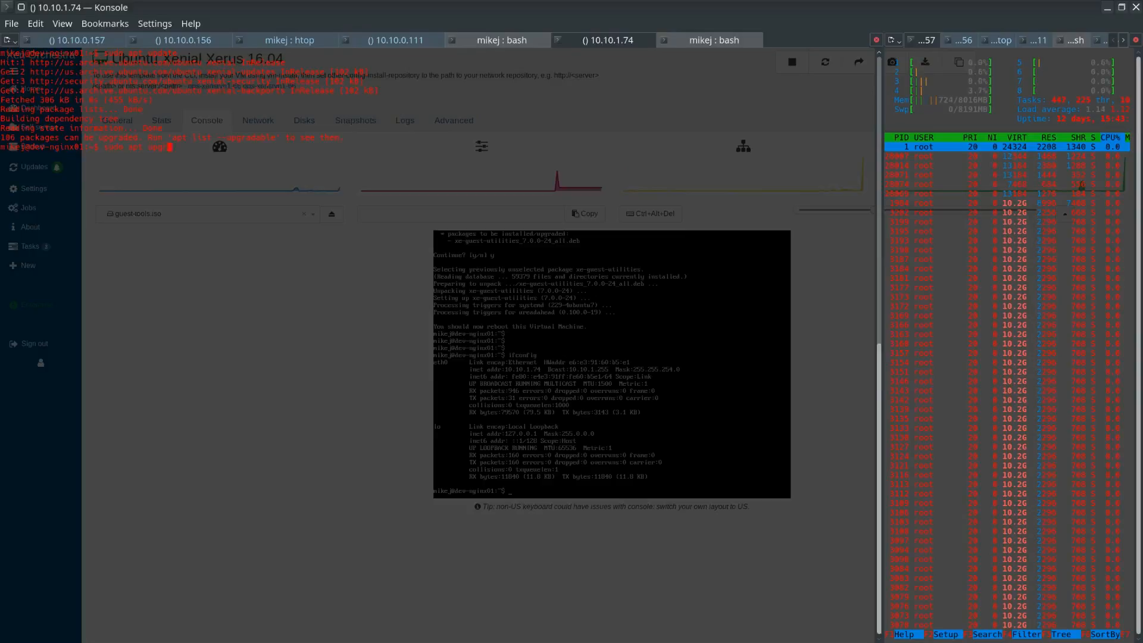
{"action": "key", "text": "Return"}
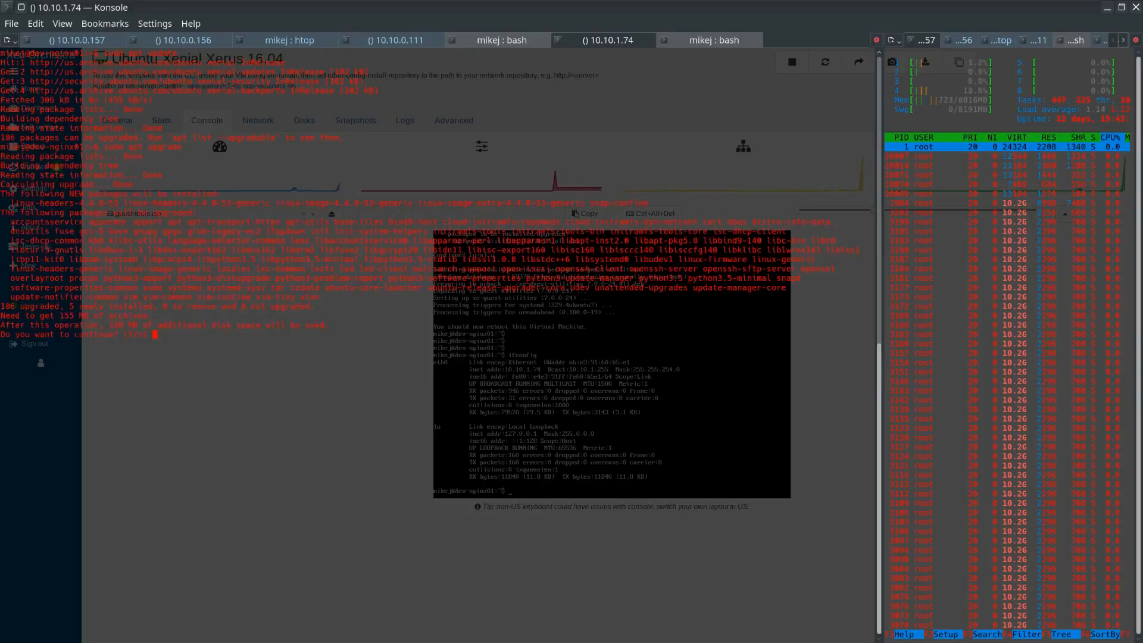
{"action": "type", "text": "Y"}
{"action": "key", "text": "Return"}
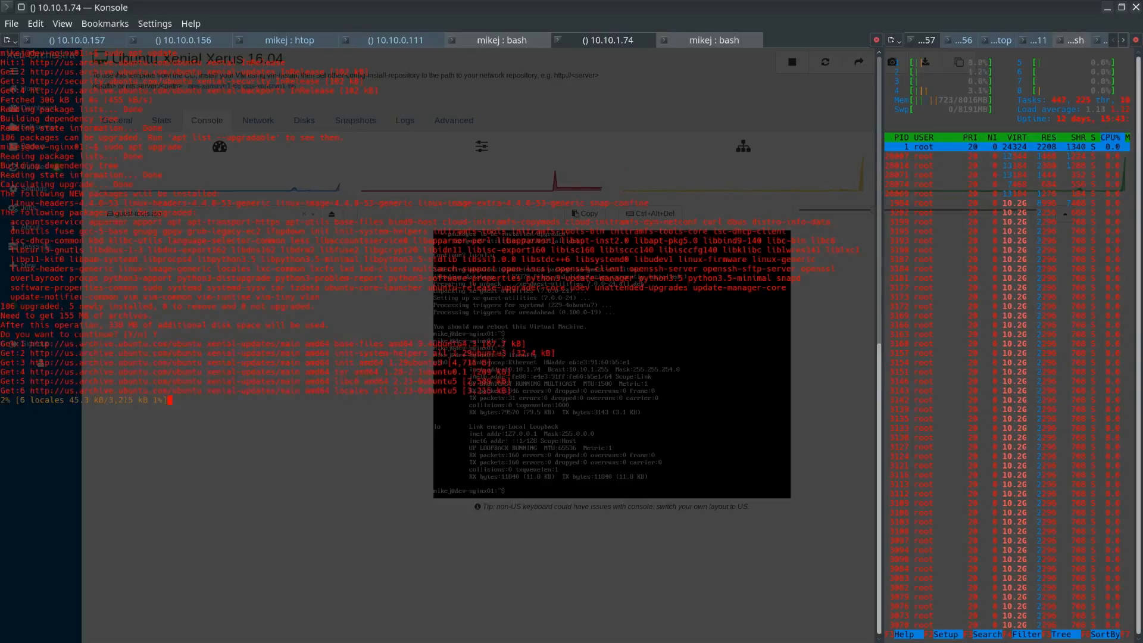
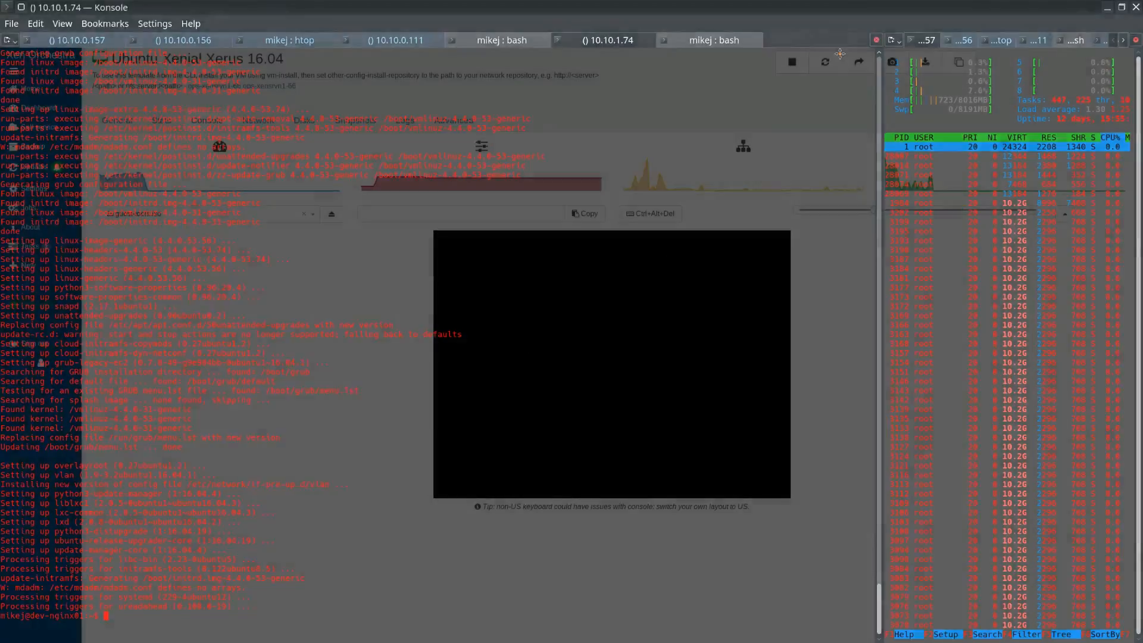
- Minimize Konsole to return to Xen Orchestra in Firefox and restart the Ubuntu Xenial Xerus 16.04 VM
{"action": "double_click", "coordinate": [852, 15]}
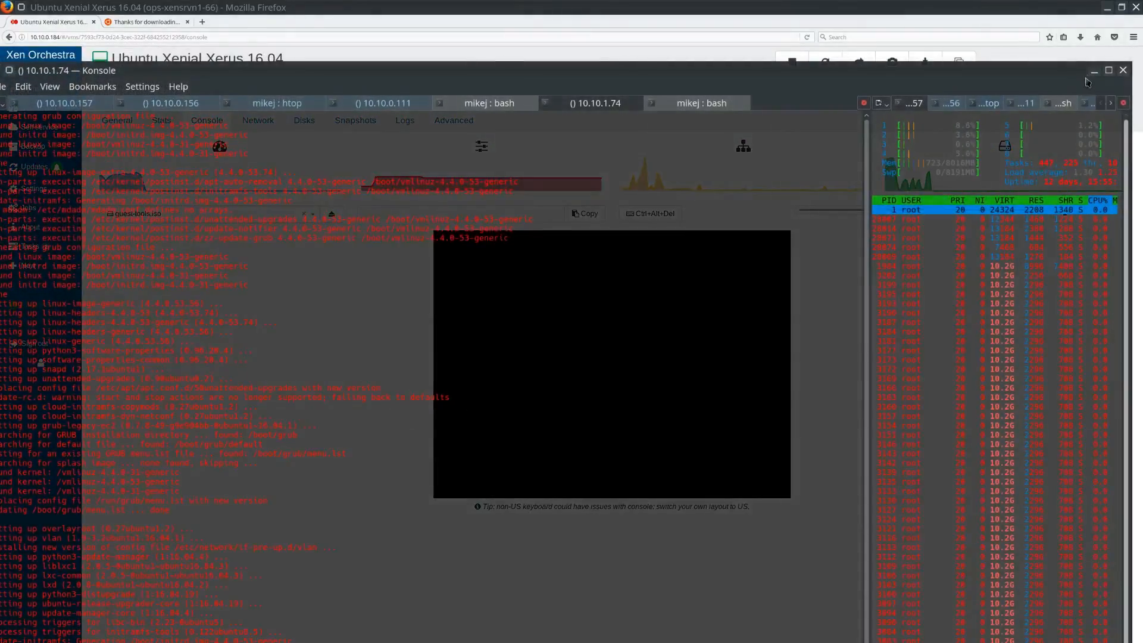
{"action": "left_click", "coordinate": [1094, 71]}
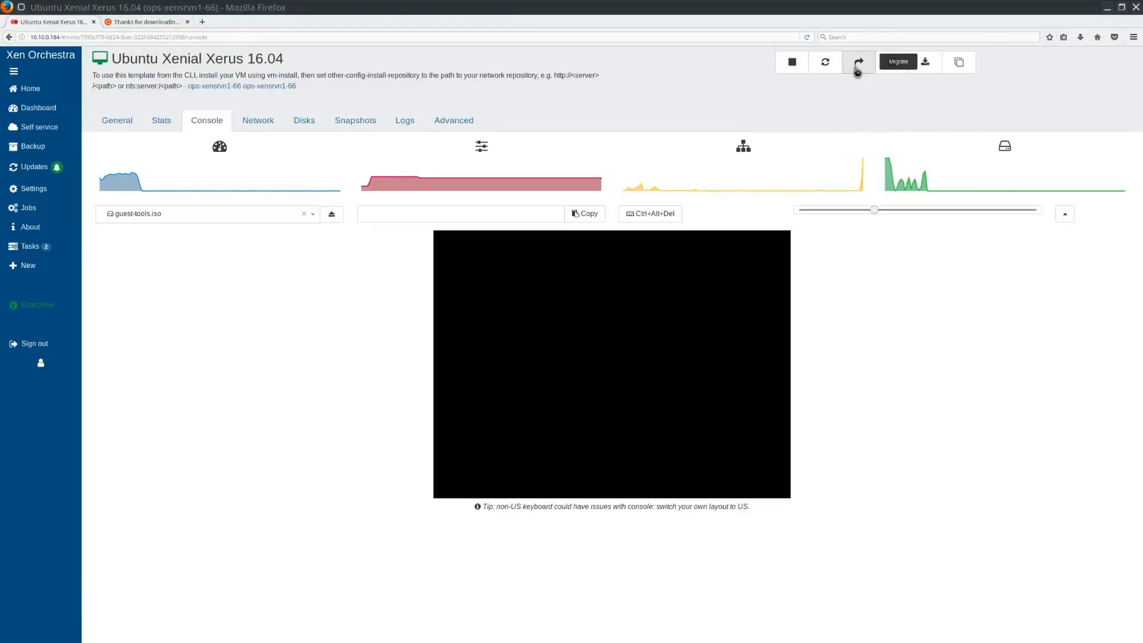
{"action": "left_click", "coordinate": [838, 72]}
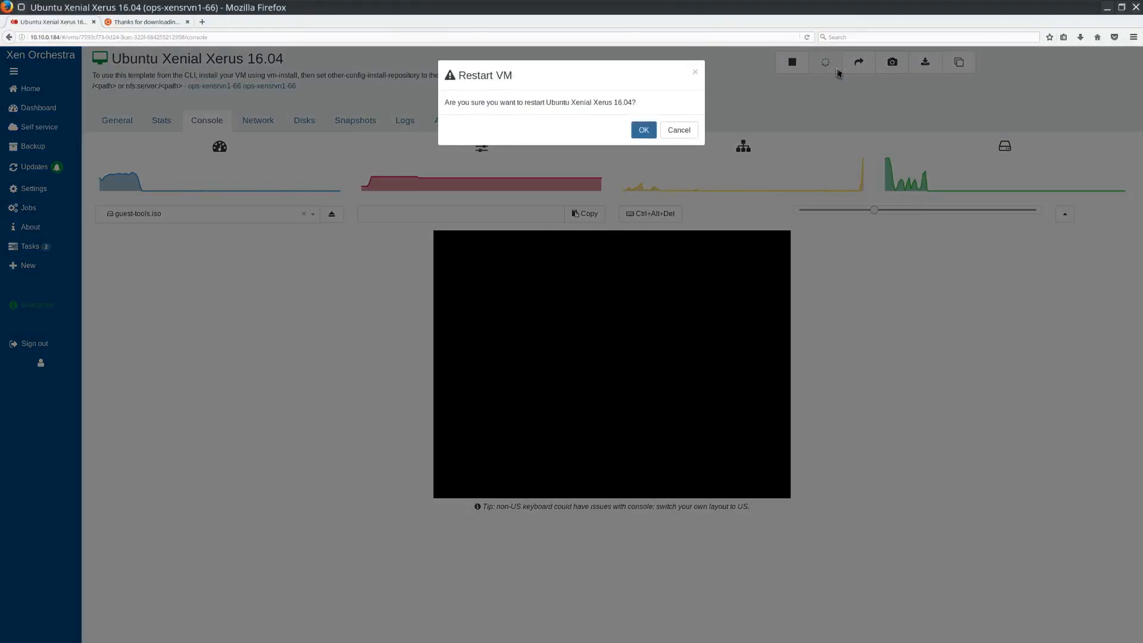
{"action": "left_click", "coordinate": [643, 130]}
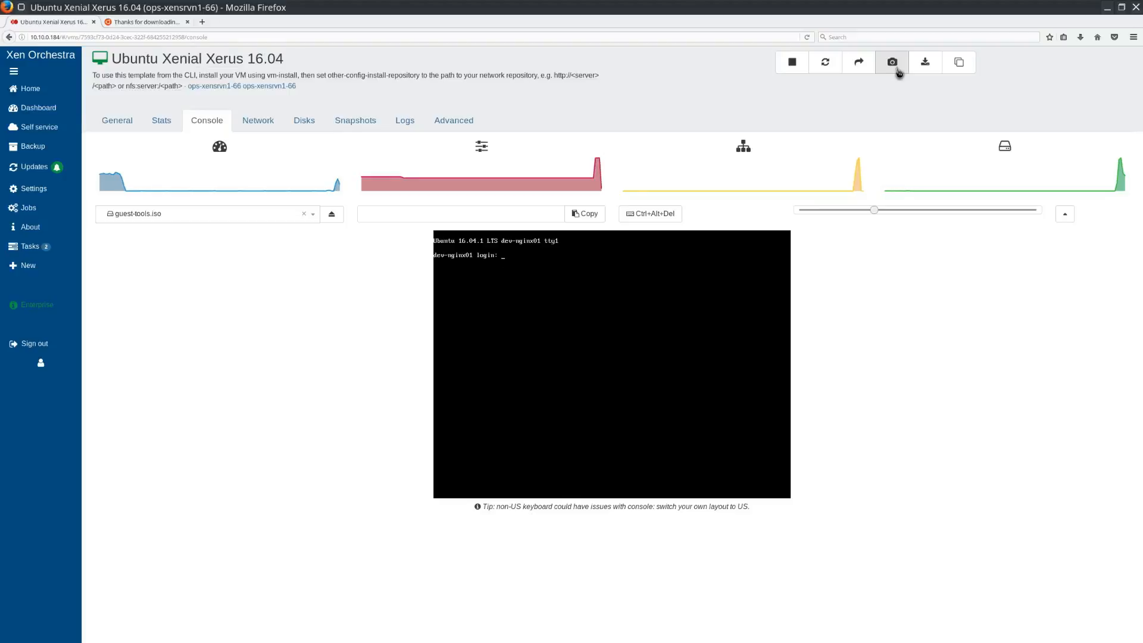
- Stop the Ubuntu Xenial Xerus 16.04 VM and take a snapshot of it
{"action": "left_click", "coordinate": [795, 65]}
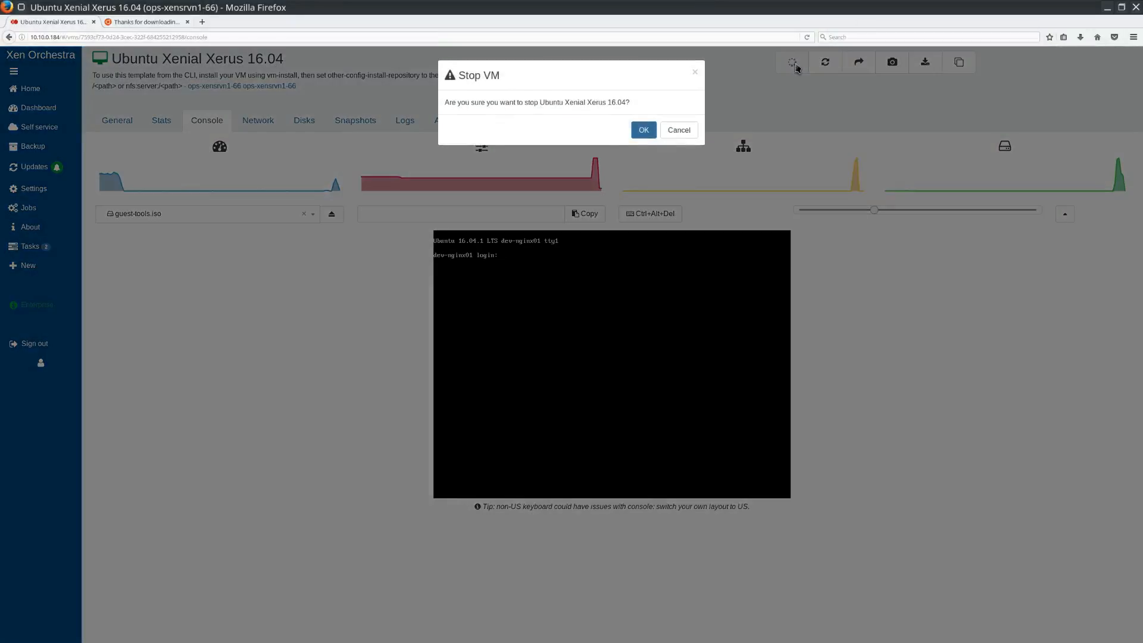
{"action": "left_click", "coordinate": [644, 130]}
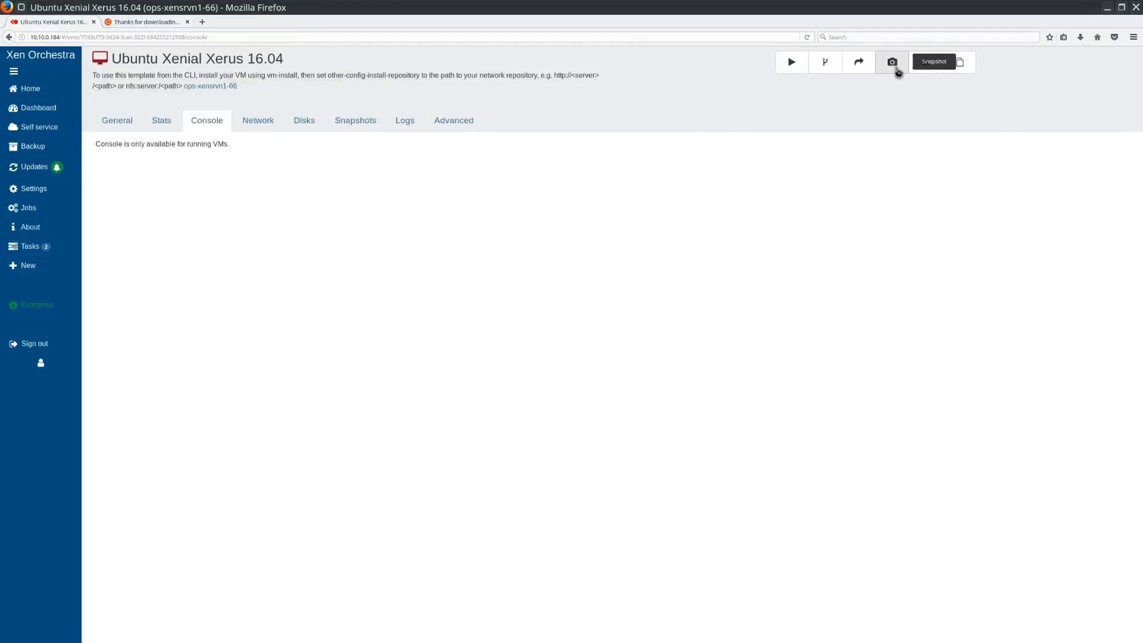
{"action": "left_click", "coordinate": [896, 66]}
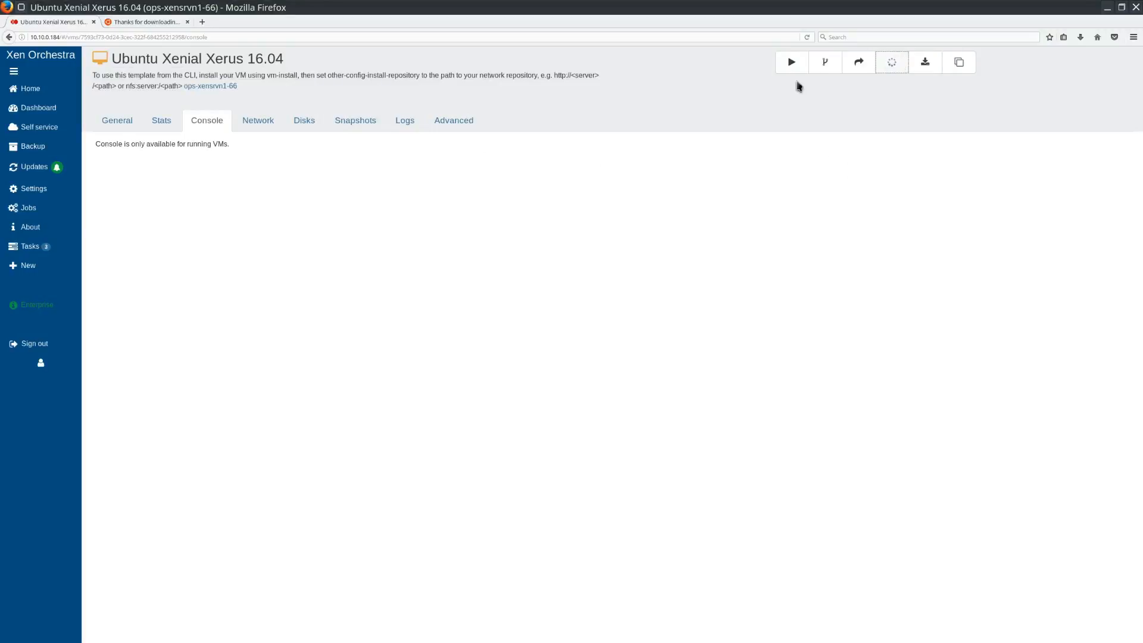
- Start the VM again and open its list of snapshots to examine the available snapshot actions
{"action": "left_click", "coordinate": [796, 71]}
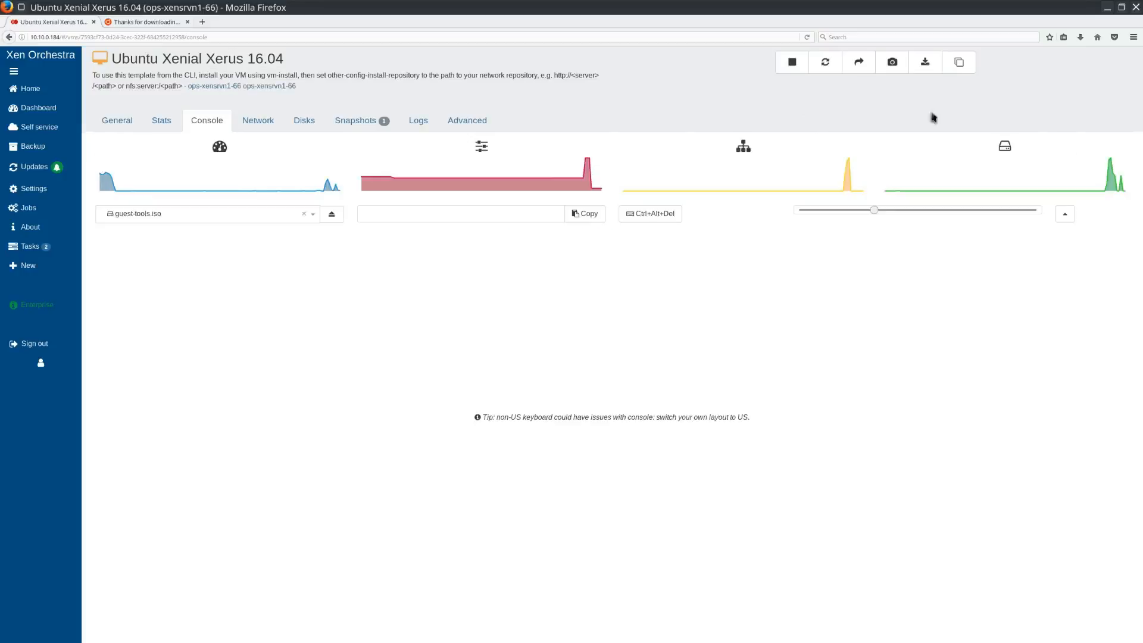
{"action": "left_click", "coordinate": [352, 122]}
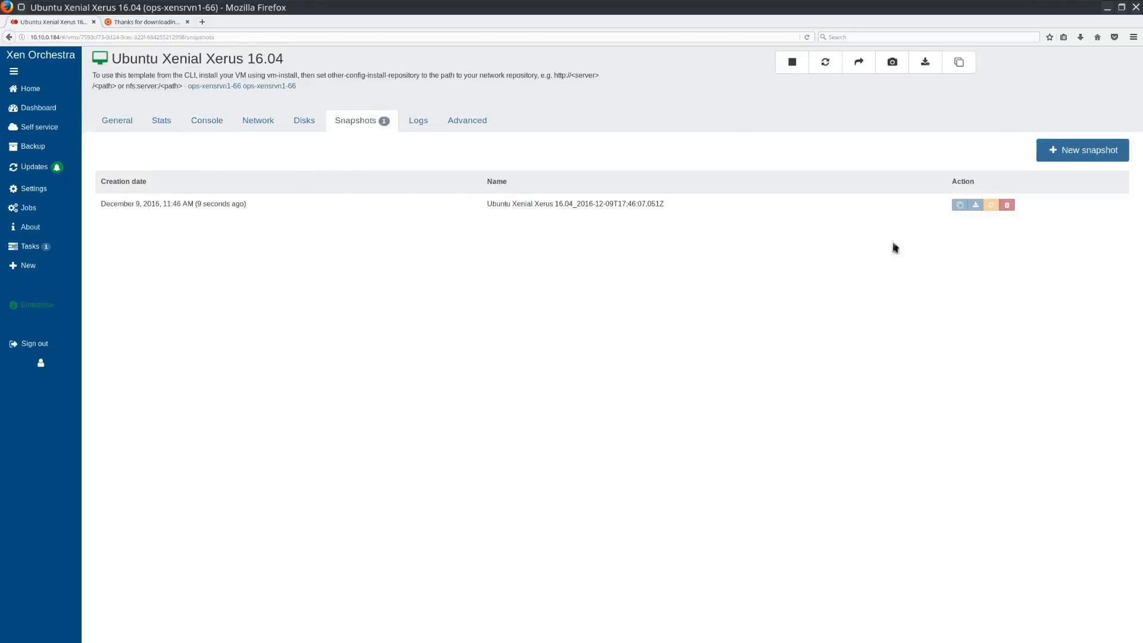
{"action": "left_click", "coordinate": [978, 207]}
{"action": "left_click", "coordinate": [1008, 205]}
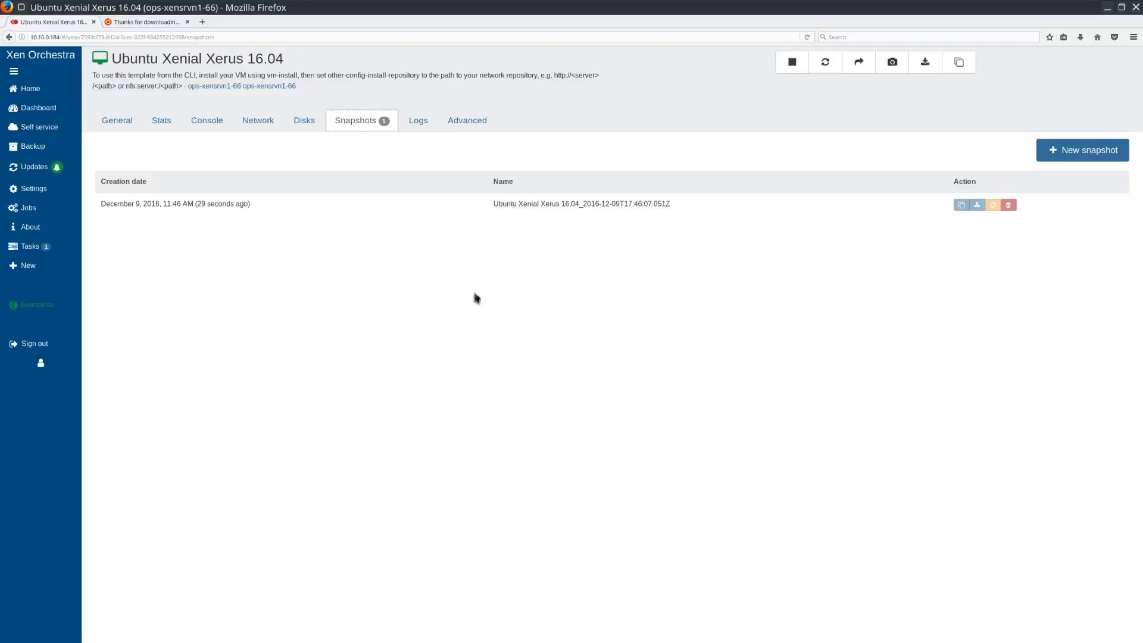
- Review the VM's disks, network interfaces with IP addresses, and general overview
{"action": "left_click", "coordinate": [310, 122]}
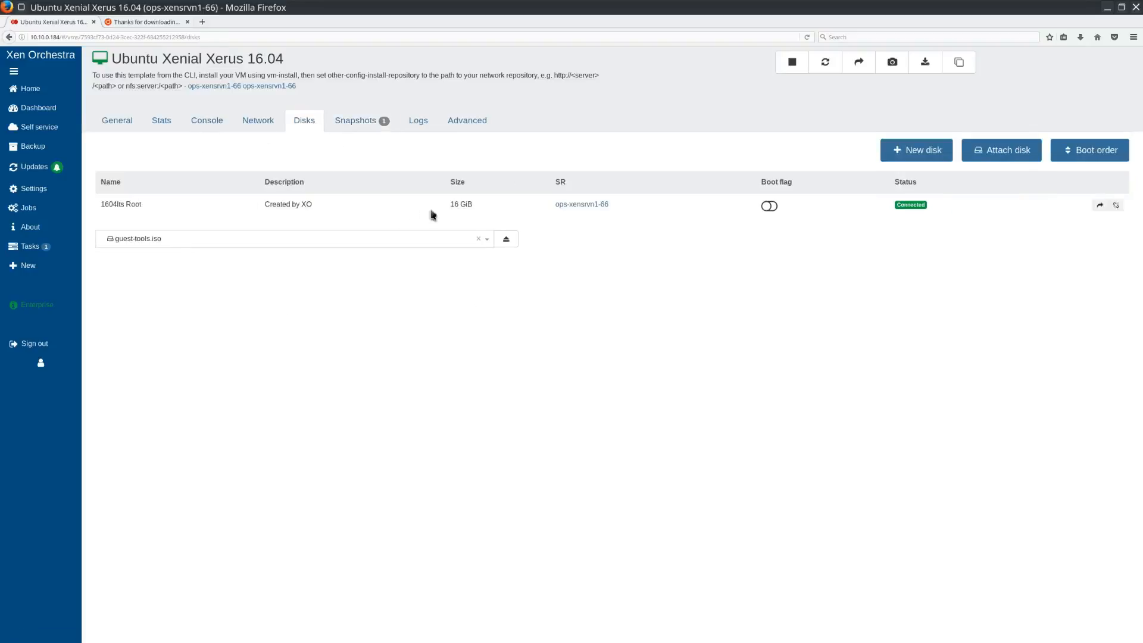
{"action": "left_click", "coordinate": [262, 126]}
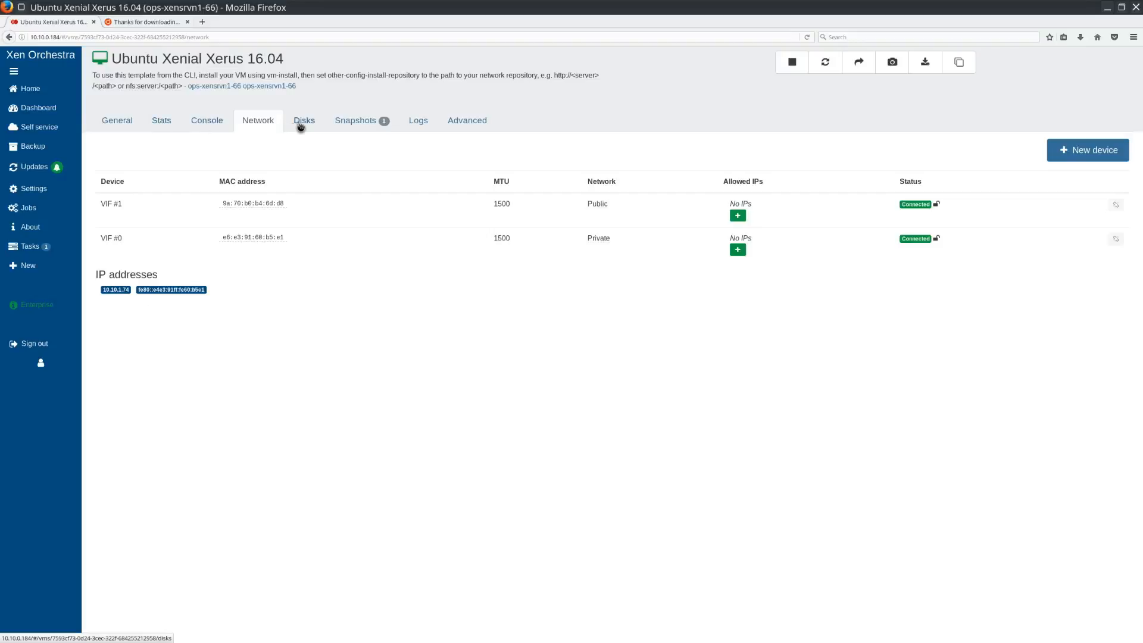
{"action": "left_click", "coordinate": [116, 128]}
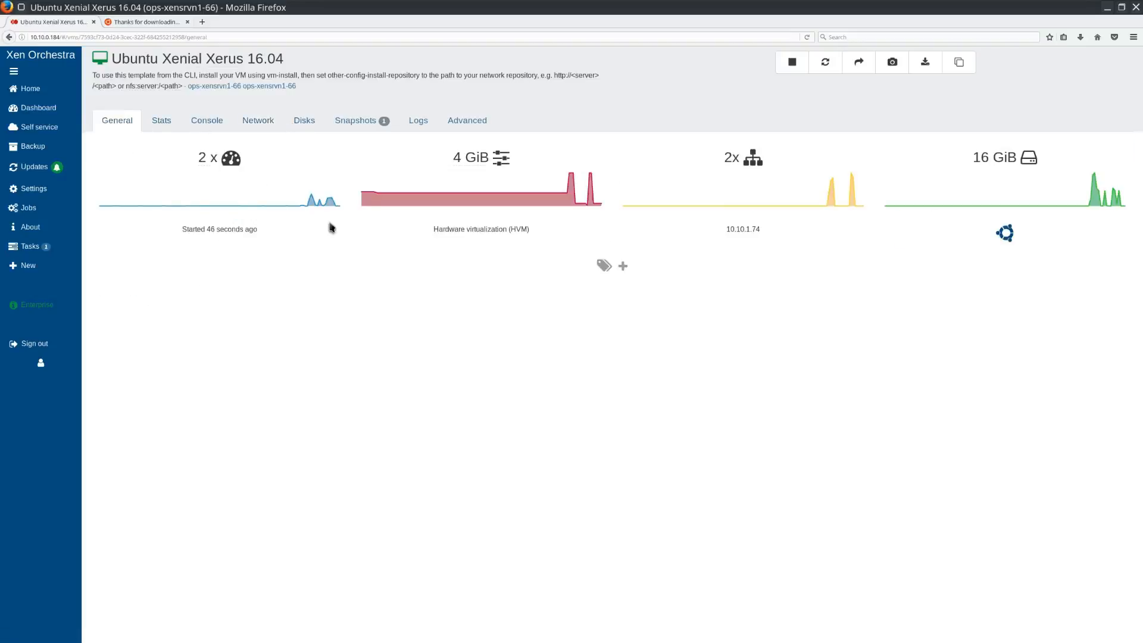